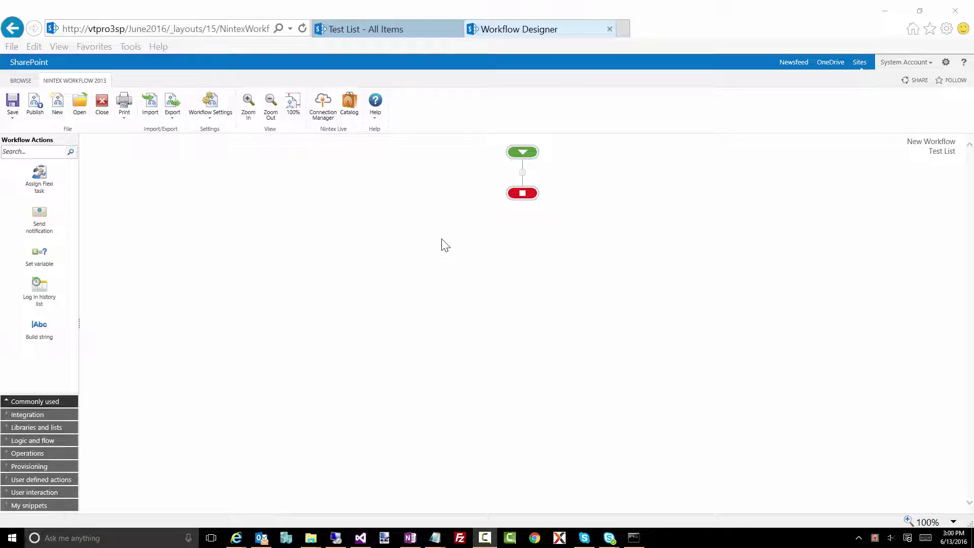
Step: Create a workflow variable named numResult of type Number
left_click(223, 121)
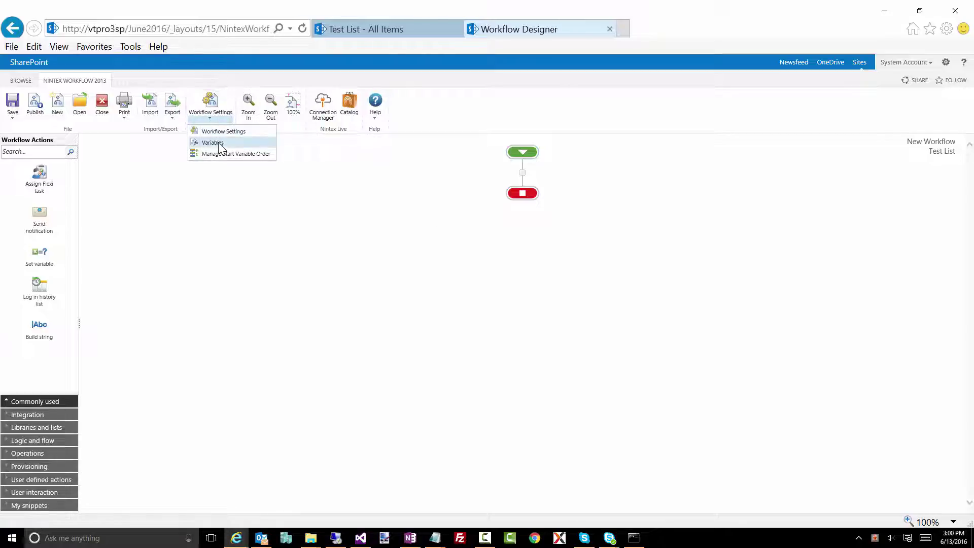
left_click(219, 143)
left_click(368, 227)
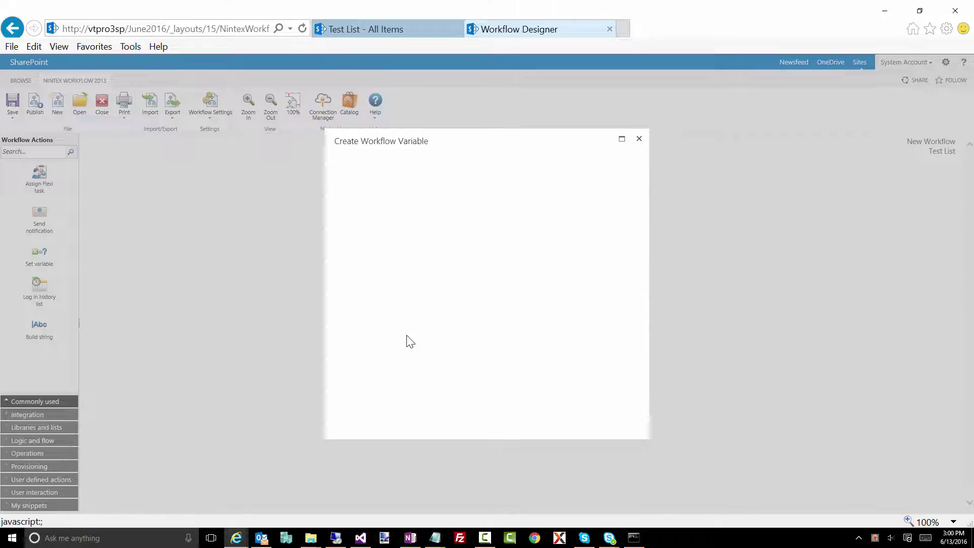
left_click(442, 284)
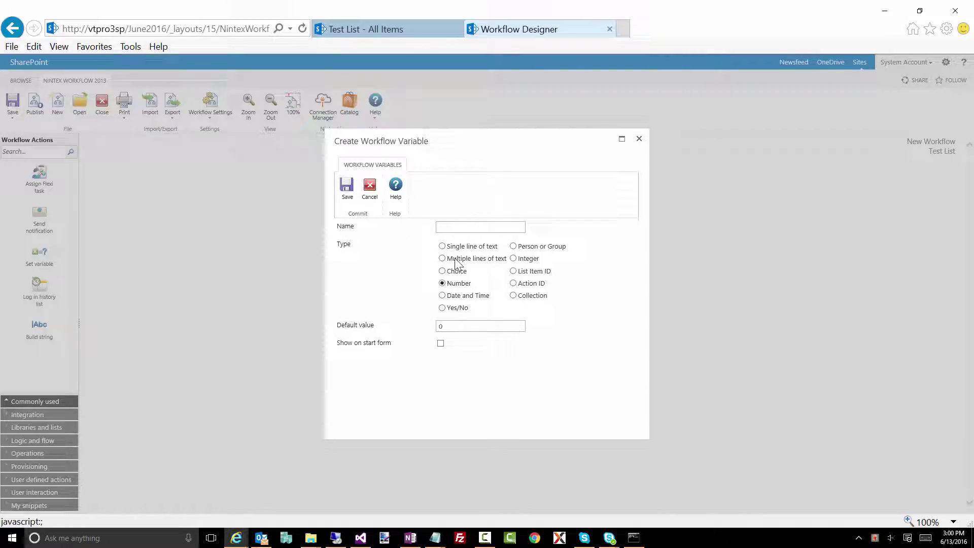
left_click(456, 227)
left_click(350, 193)
Step: Create a workflow variable named textResult of type Single line of text and close the workflow variables
left_click(373, 223)
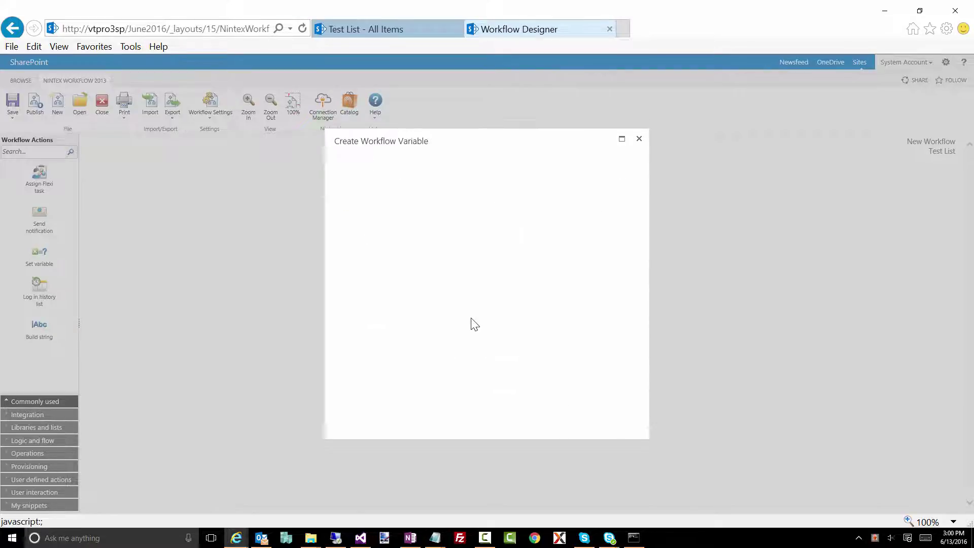
left_click(459, 282)
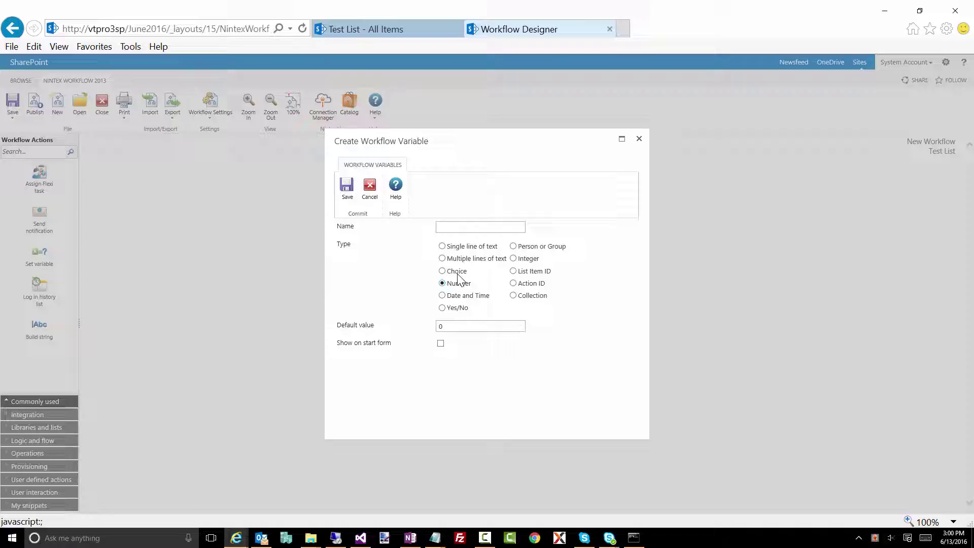
left_click(450, 245)
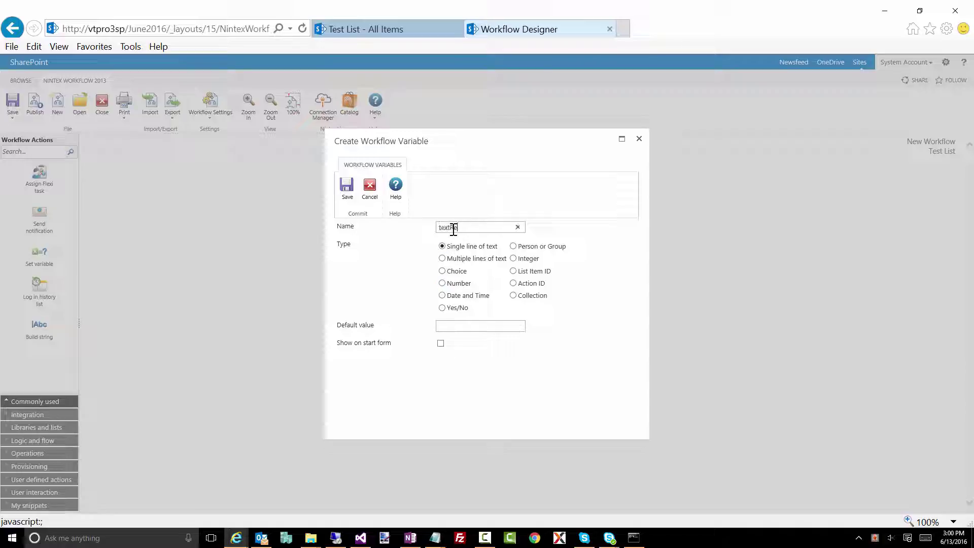
left_click(348, 189)
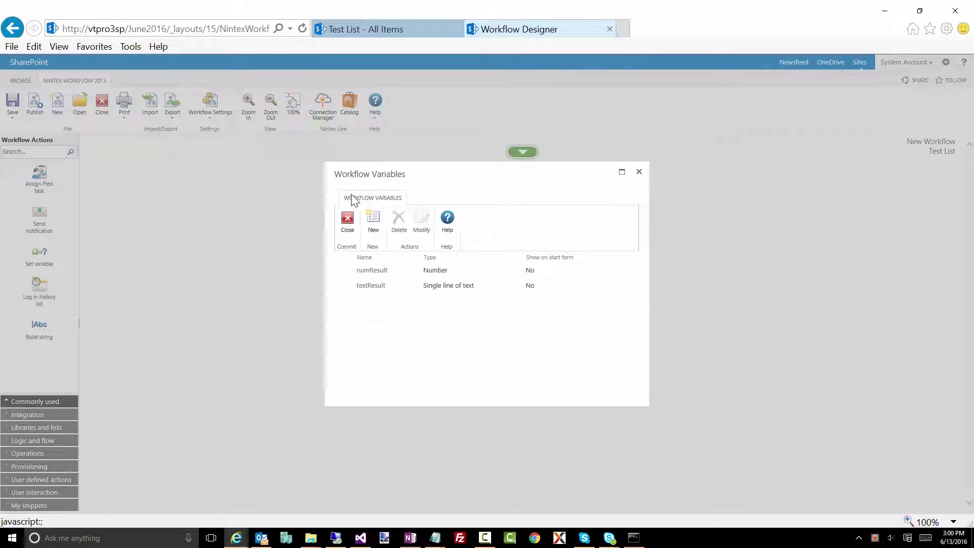
left_click(348, 221)
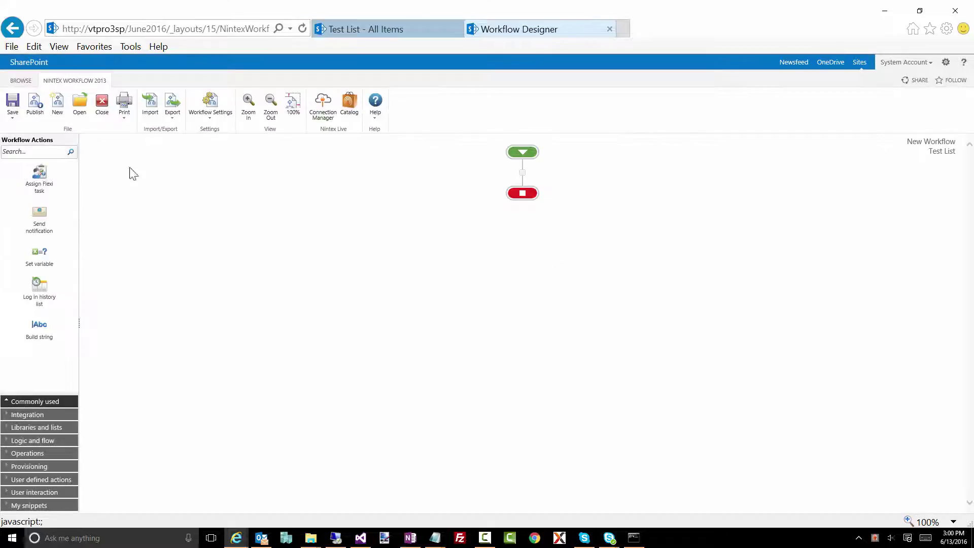
Step: Add a Set variable action to the workflow and configure it to set textResult to the value 12345
left_click(25, 152)
type("variable")
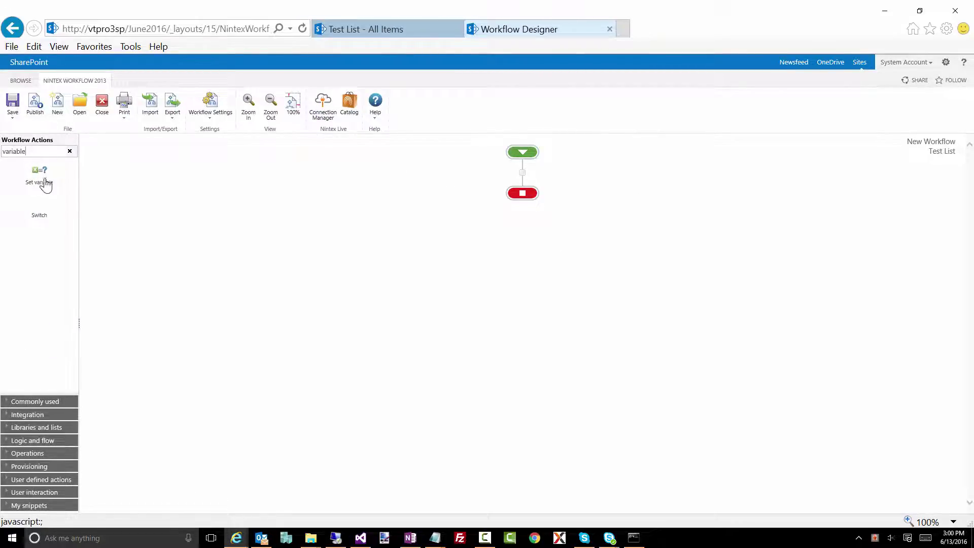
left_click_drag(43, 182, 516, 199)
double_click(515, 208)
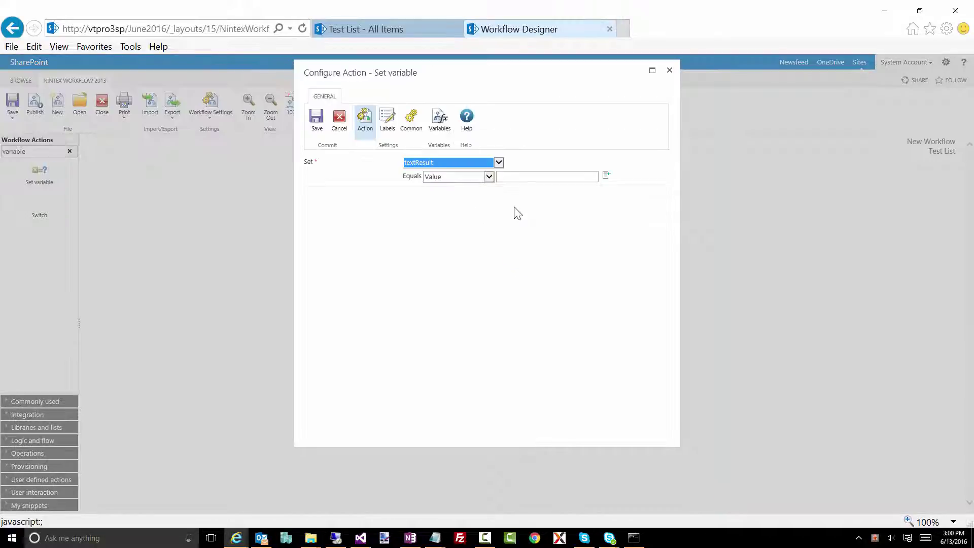
left_click(527, 176)
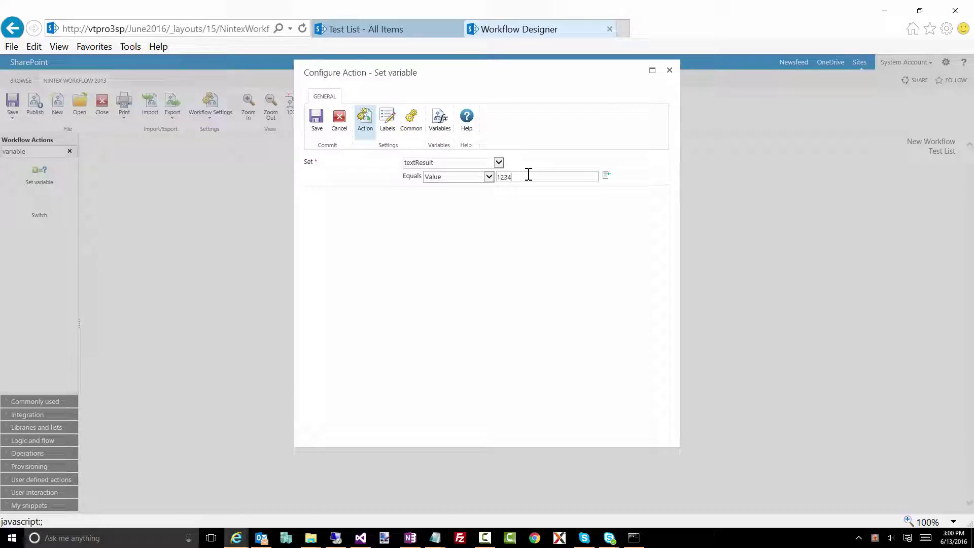
left_click(314, 123)
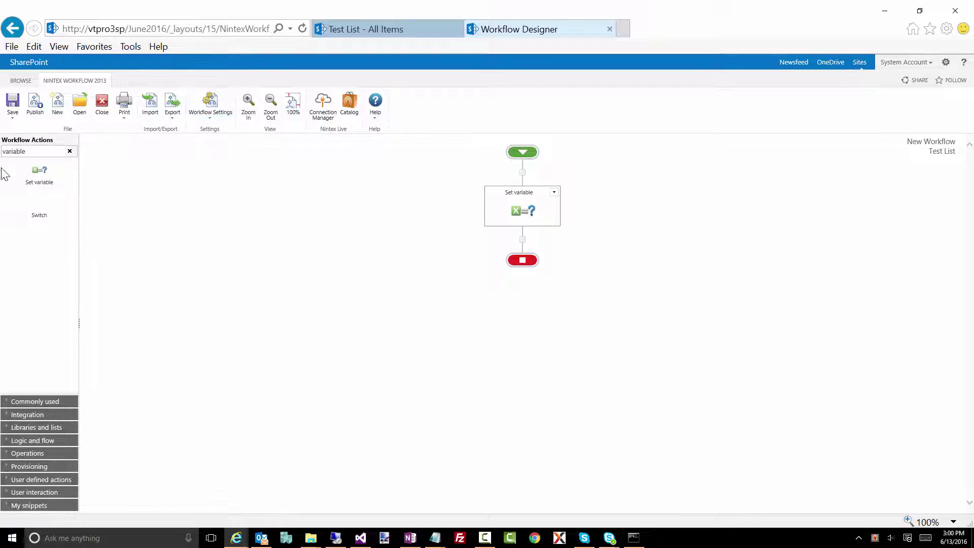
Step: Add a second Set variable action below the first, and label the first one "Set the Text to 12345"
left_click_drag(39, 173, 512, 247)
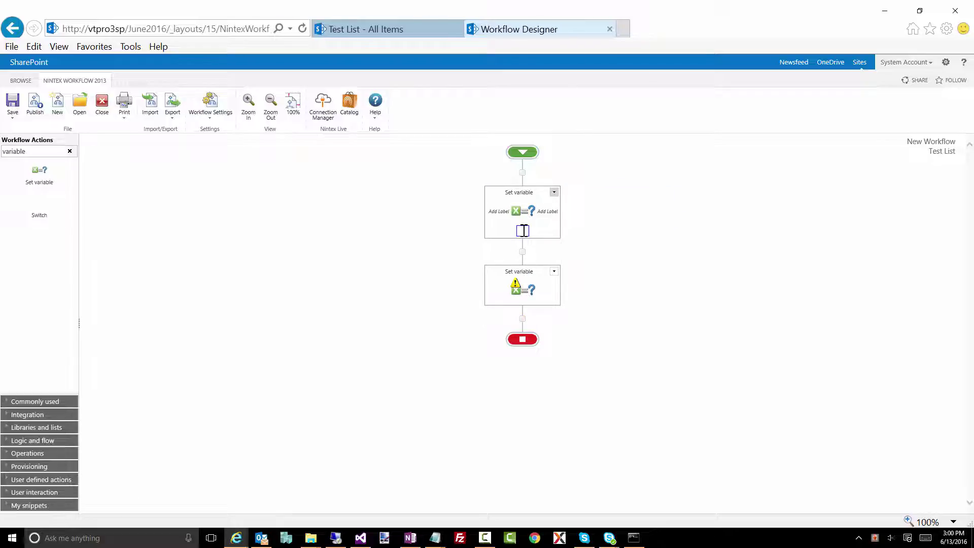
left_click(523, 231)
type("Set the Text to 12345")
key("Tab")
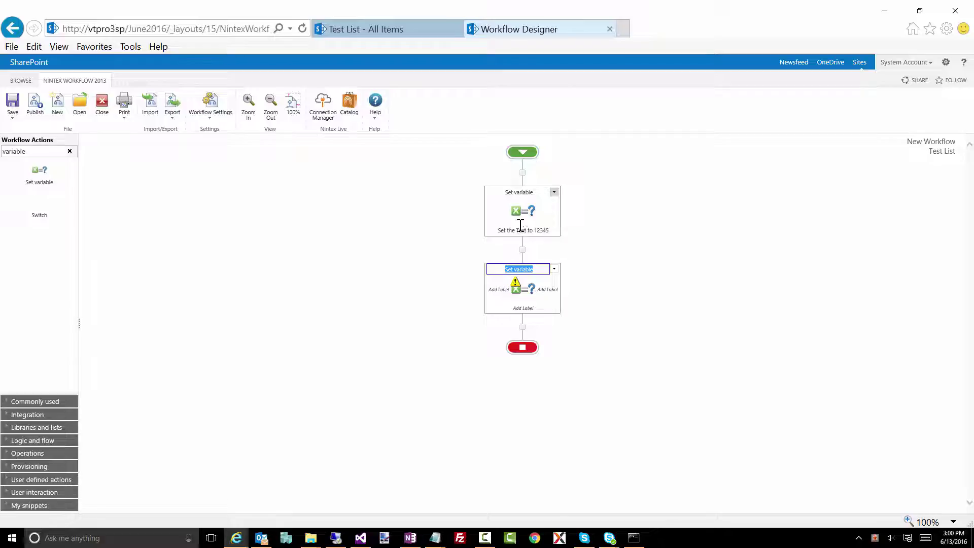
Step: Configure the second Set variable action to set numResult to the value 99
double_click(525, 288)
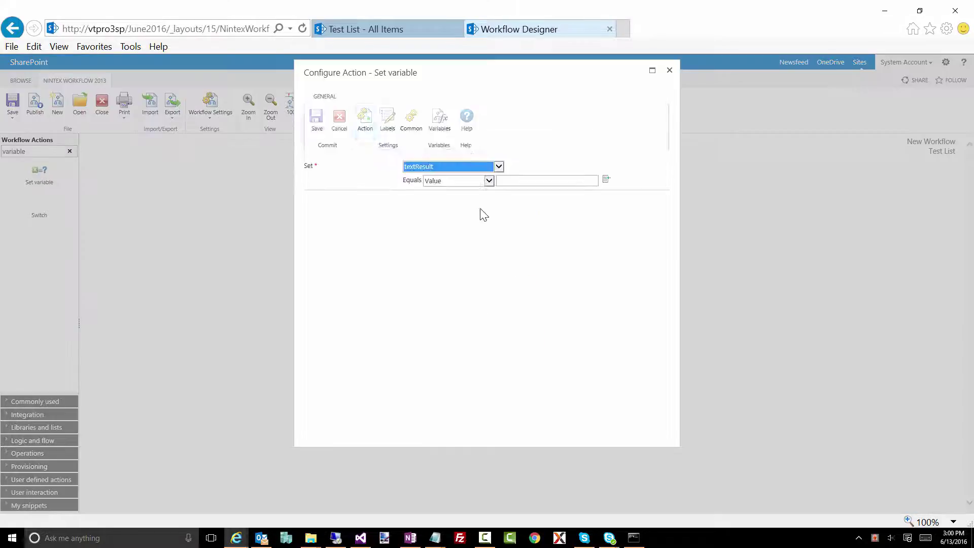
left_click(447, 162)
left_click(431, 161)
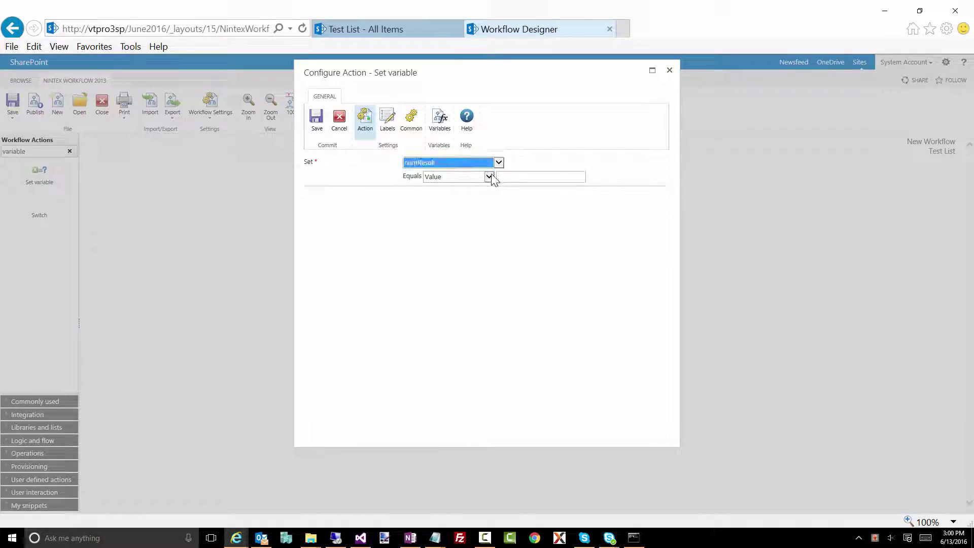
left_click(502, 177)
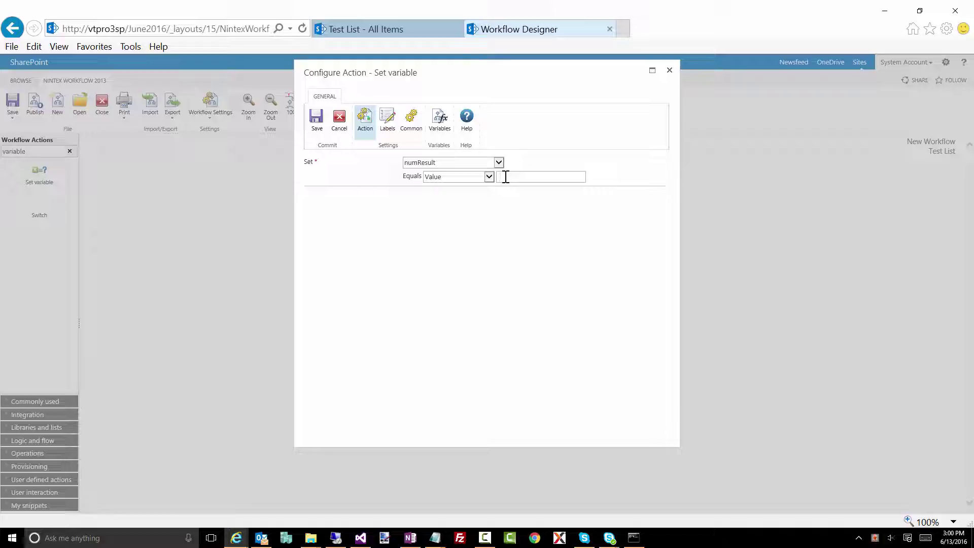
left_click(318, 122)
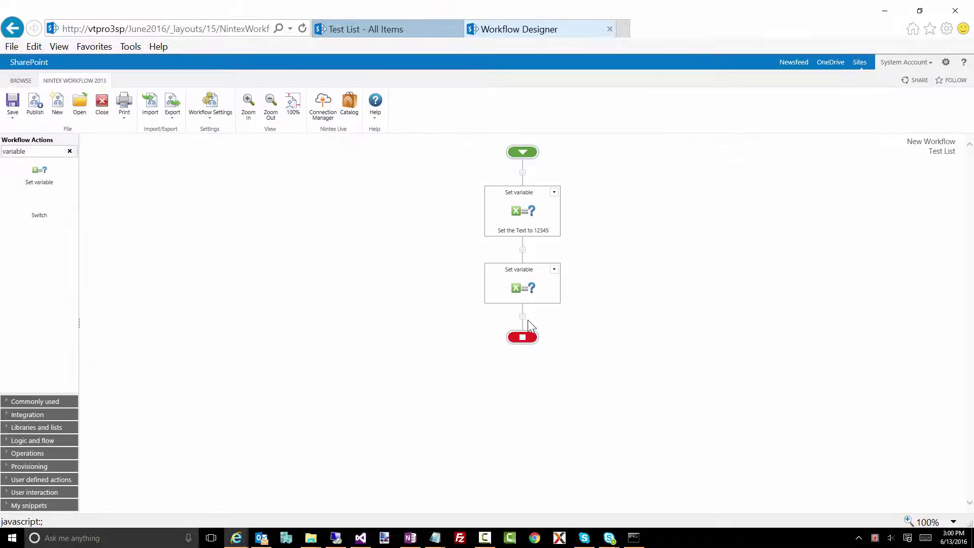
Step: Label the second Set variable action "Set the Number to 99"
left_click(525, 306)
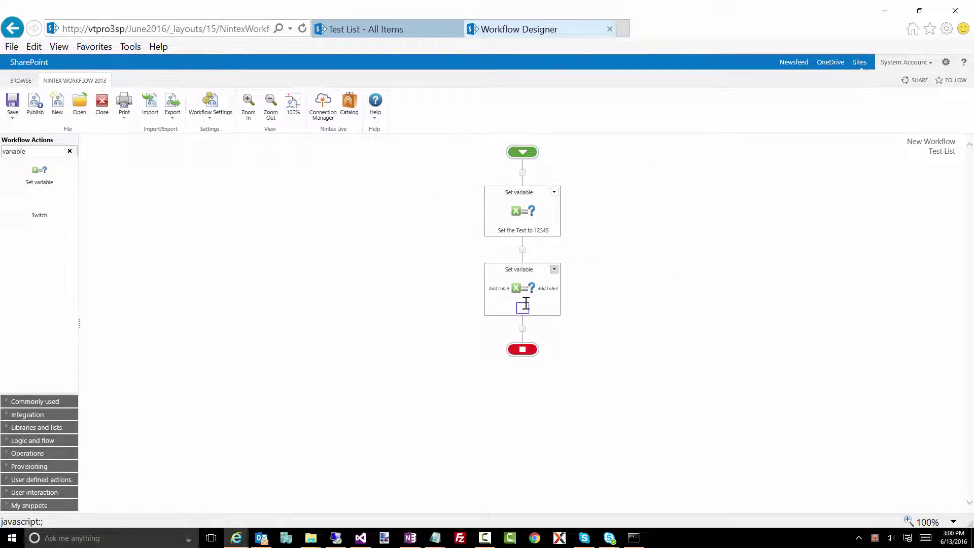
type("Set the Number to 99")
key("Tab")
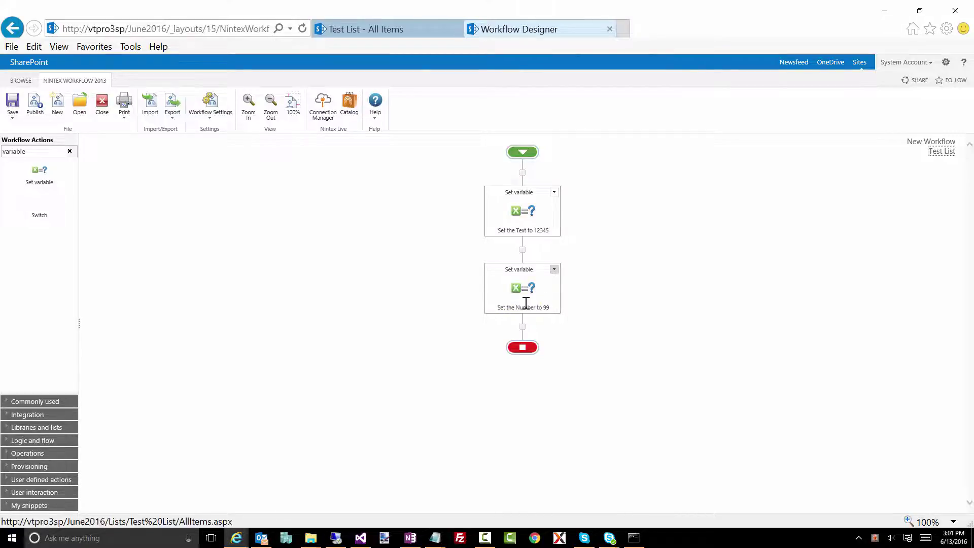
Step: Find the Math operation action and add it below the second Set variable action
double_click(12, 152)
type("math")
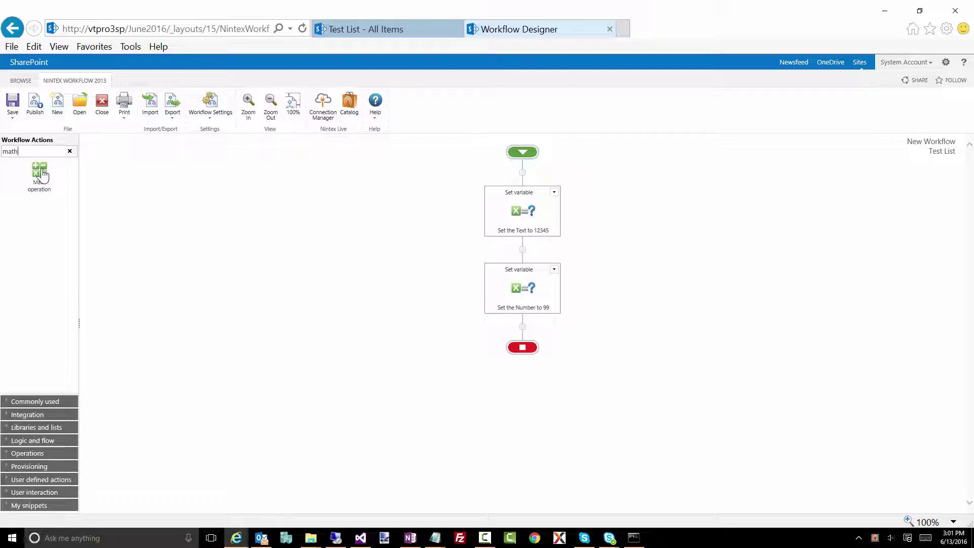
left_click_drag(39, 171, 516, 358)
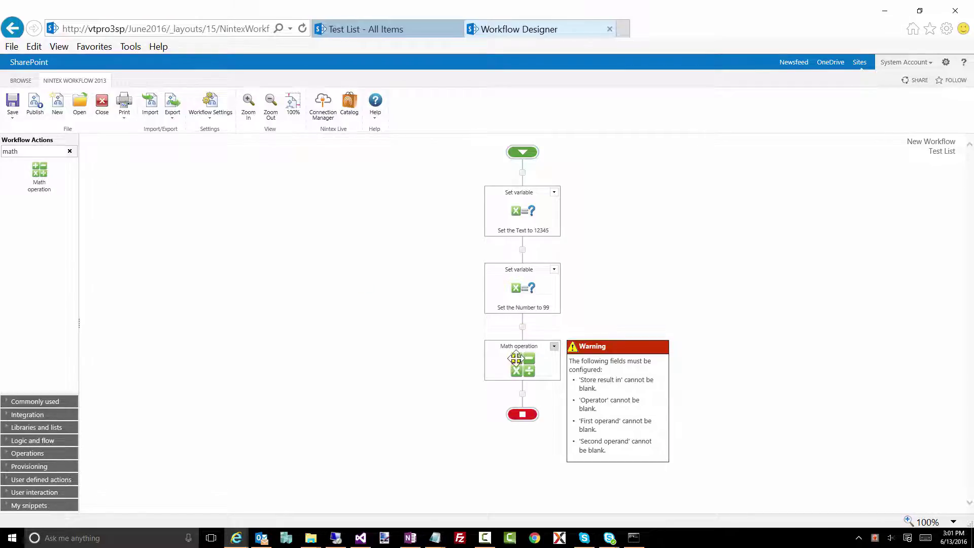
Step: Configure the Math operation to use the Workflow Data variable numResult as its first operand
double_click(517, 359)
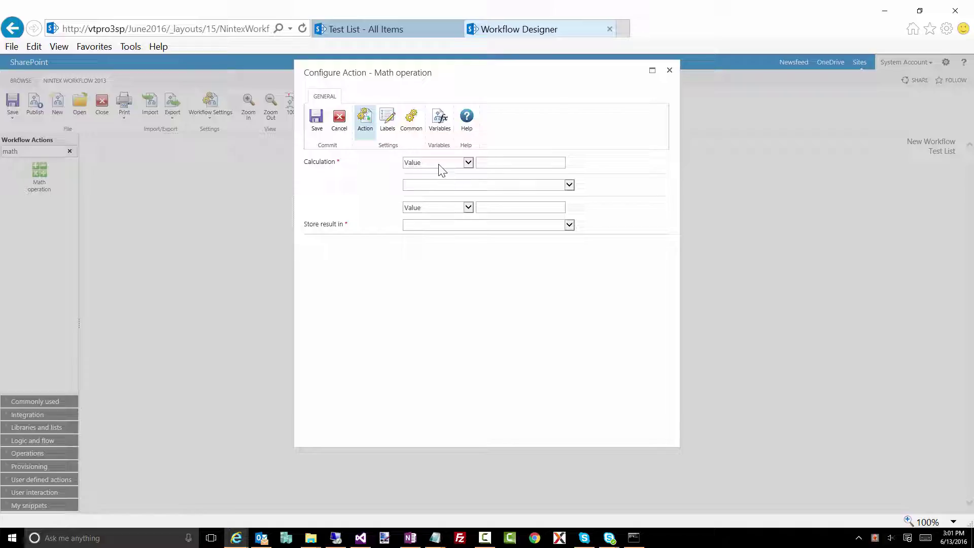
double_click(498, 162)
key("BackSpace")
left_click(459, 164)
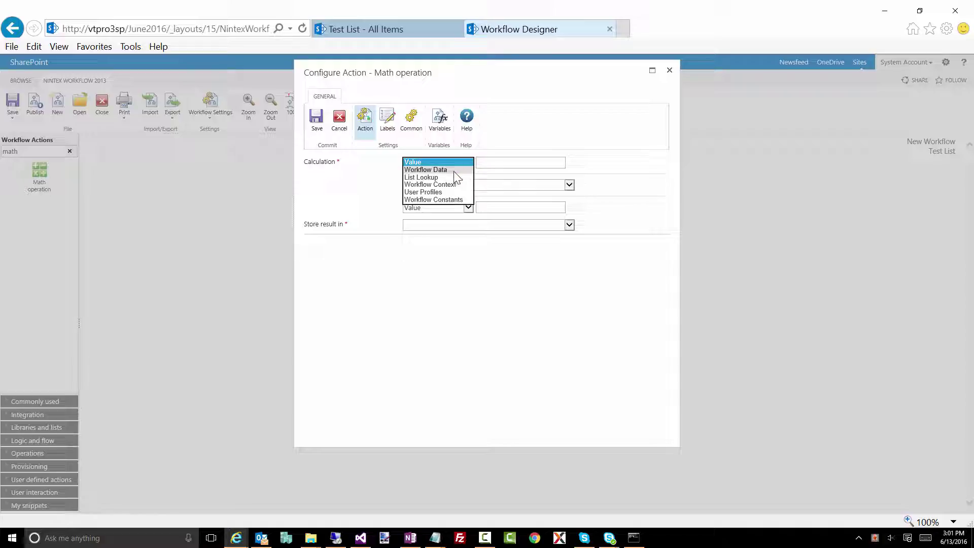
left_click(425, 171)
left_click(497, 163)
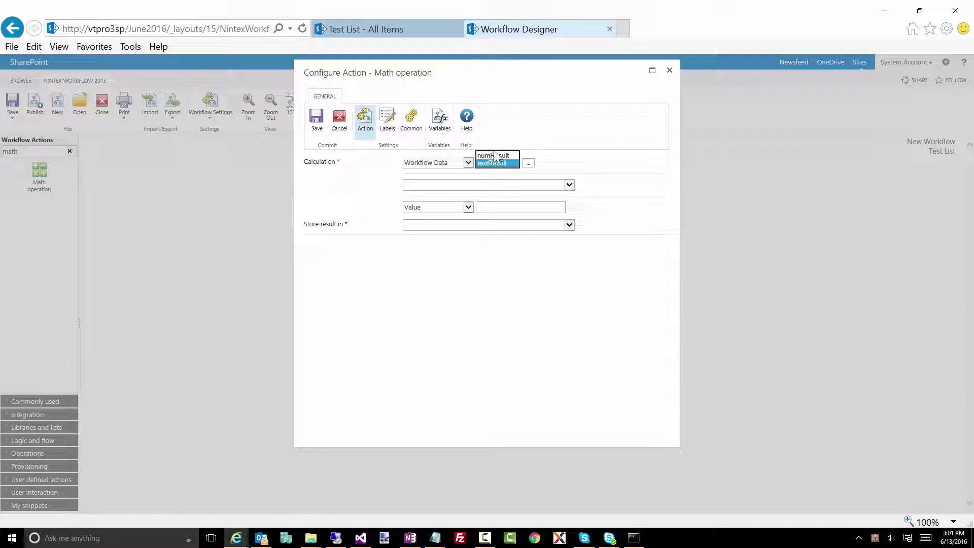
left_click(494, 156)
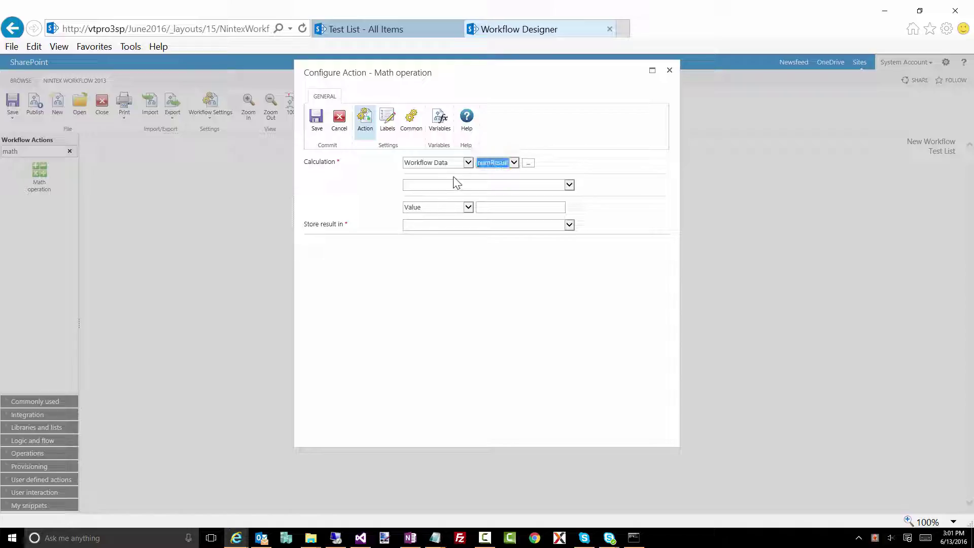
Step: Try textResult as the first operand and examine its return type options without changing them
left_click(502, 163)
left_click(508, 171)
left_click(528, 163)
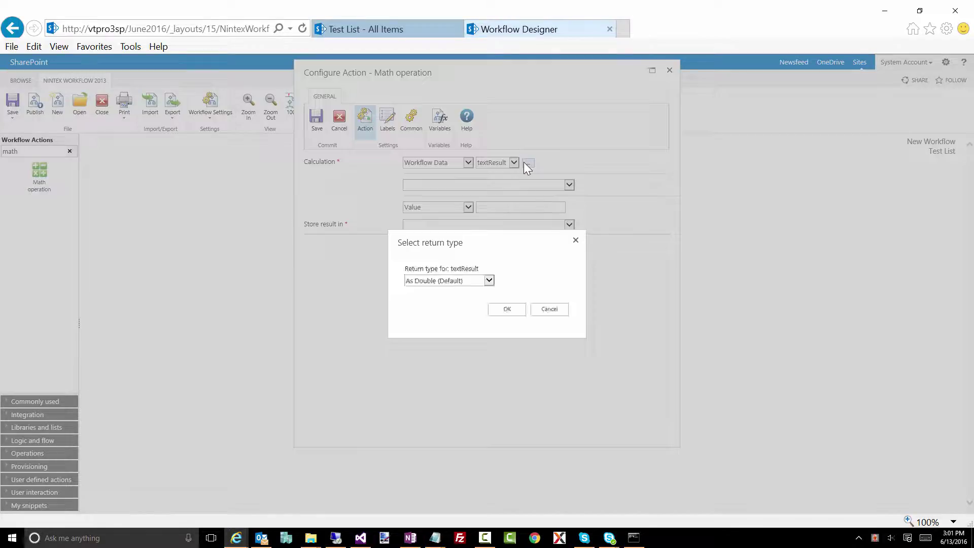
left_click(475, 282)
left_click(476, 281)
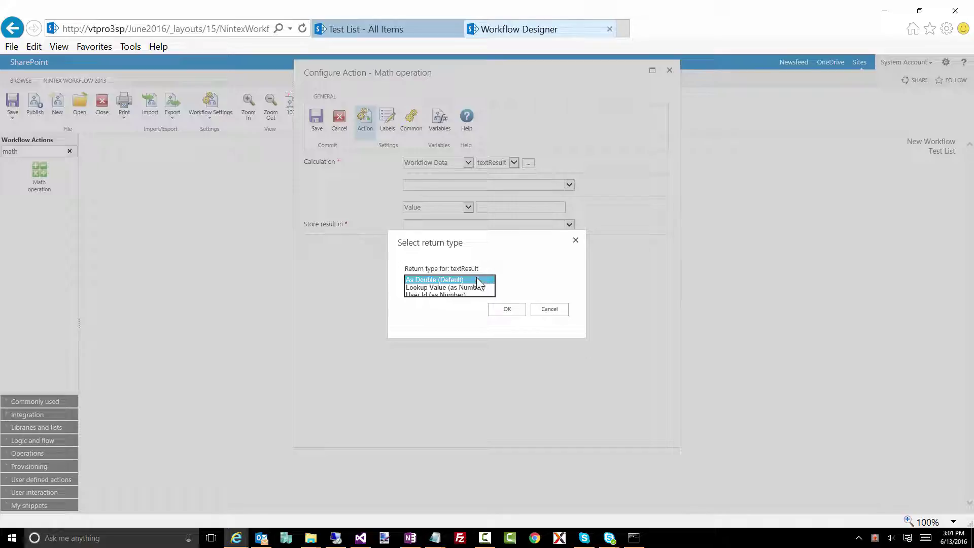
left_click(575, 241)
Step: Set the first operand back to numResult and choose Plus as the operator
left_click(487, 163)
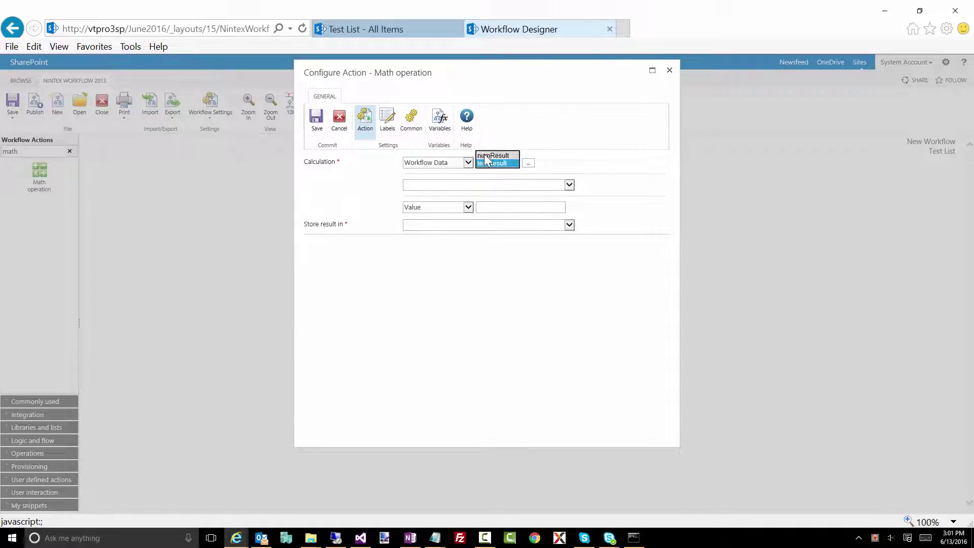
left_click(488, 156)
left_click(463, 186)
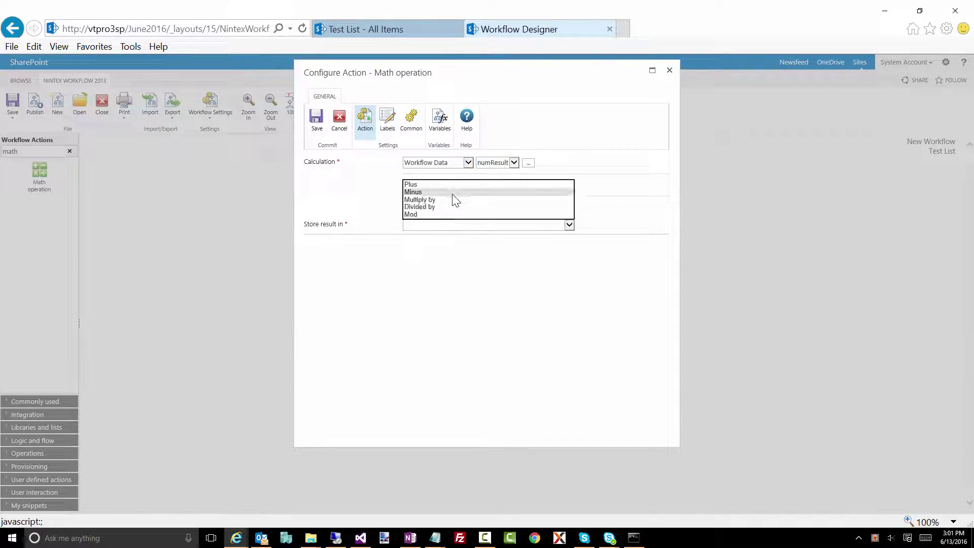
left_click(446, 185)
left_click(452, 207)
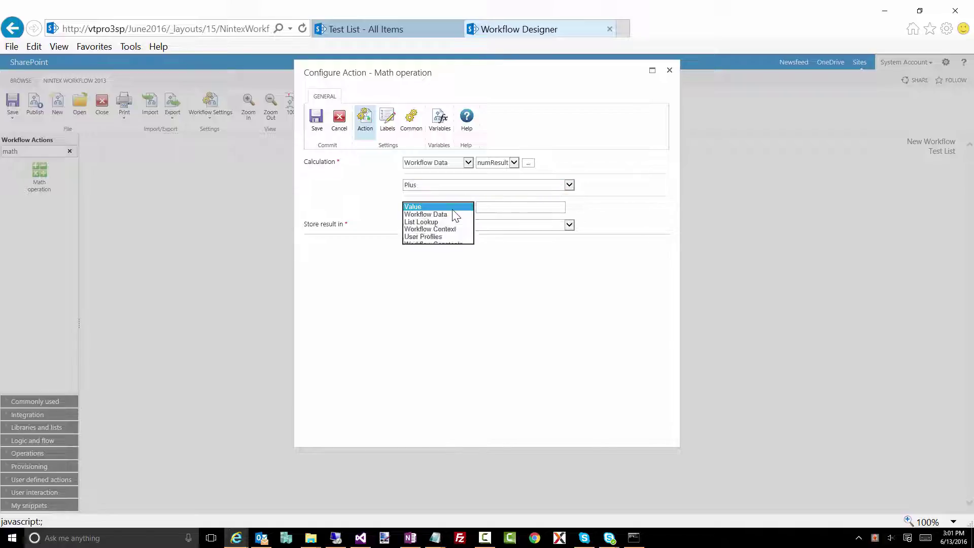
left_click(456, 214)
left_click(495, 207)
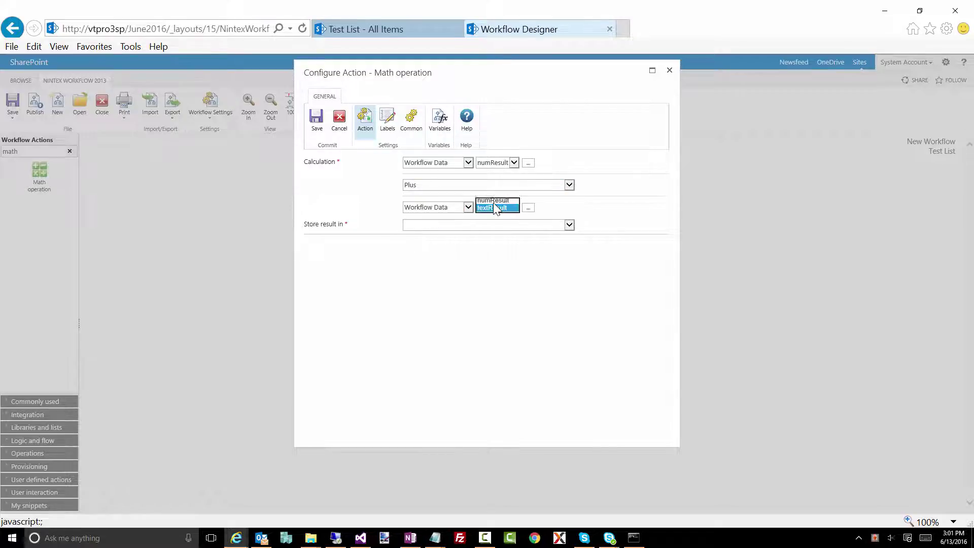
left_click(451, 208)
left_click(430, 198)
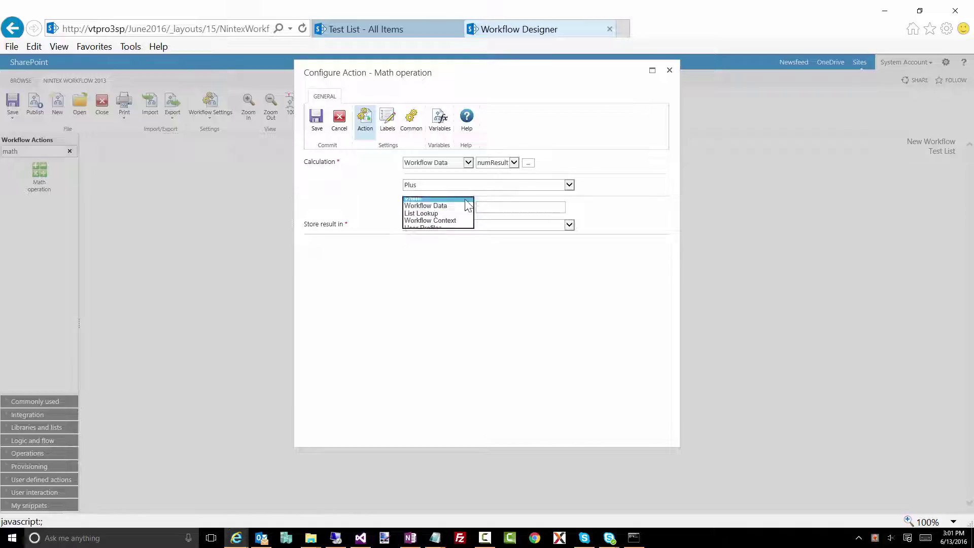
Step: Set the Math operation's second operand to the value 1, store the result in numResult and save the action
left_click(488, 208)
type("1")
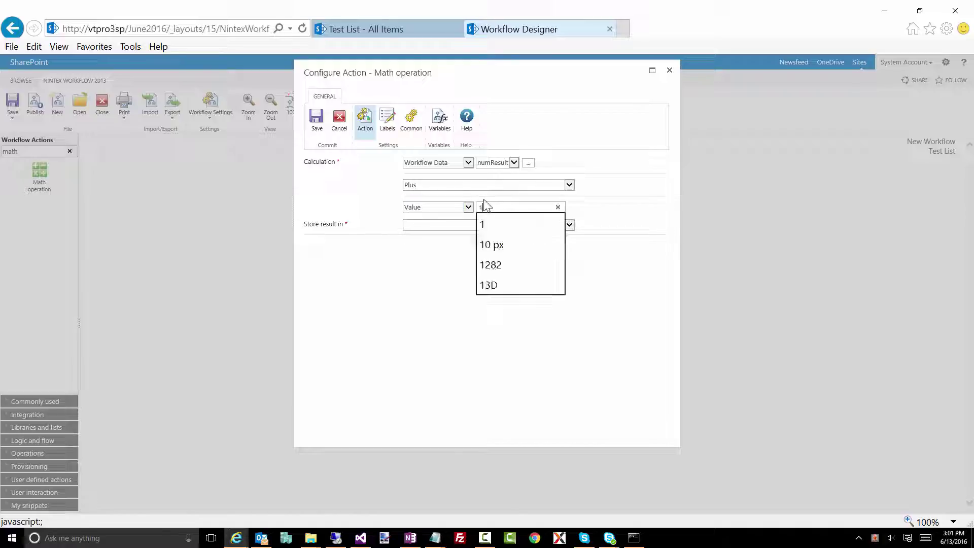
left_click(419, 225)
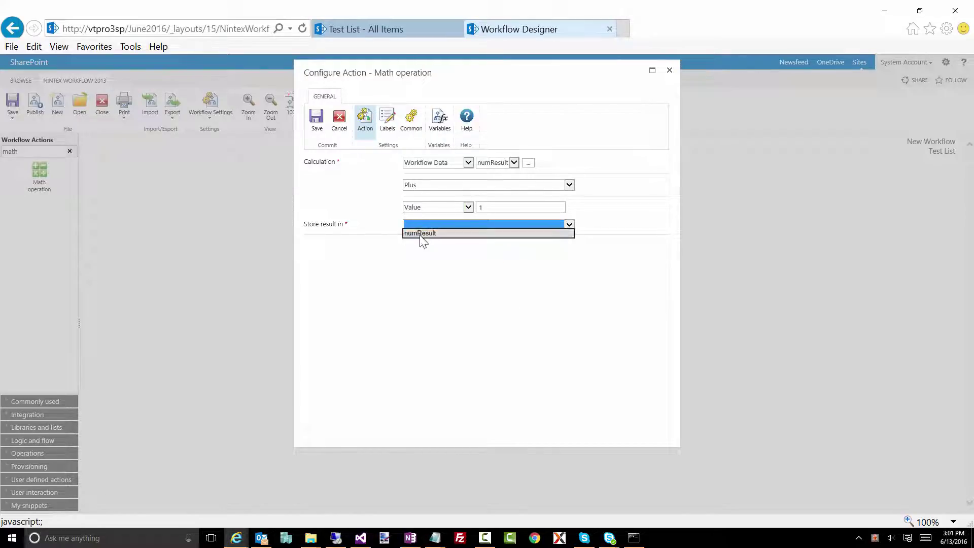
left_click(421, 234)
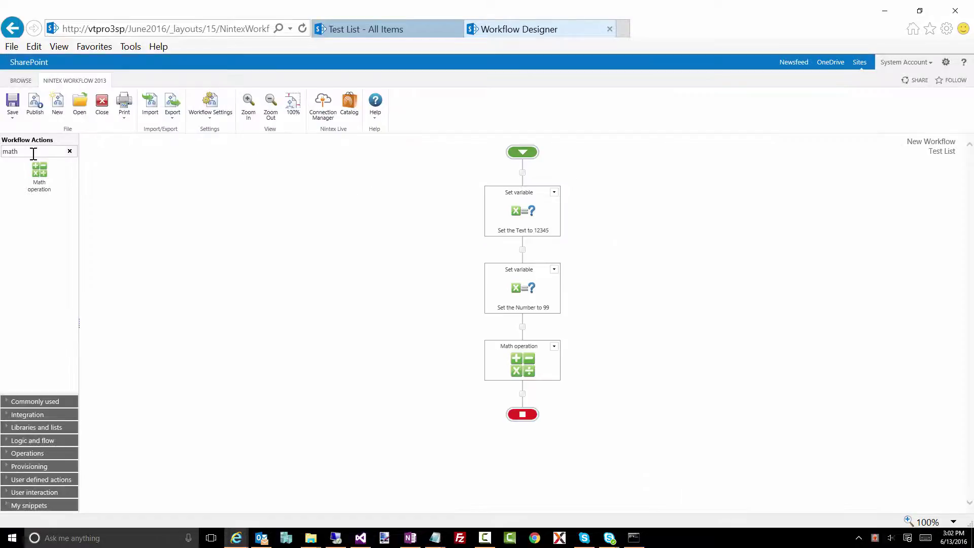
Step: Find the Log in history list action and add it below the Math operation
double_click(33, 151)
type("log")
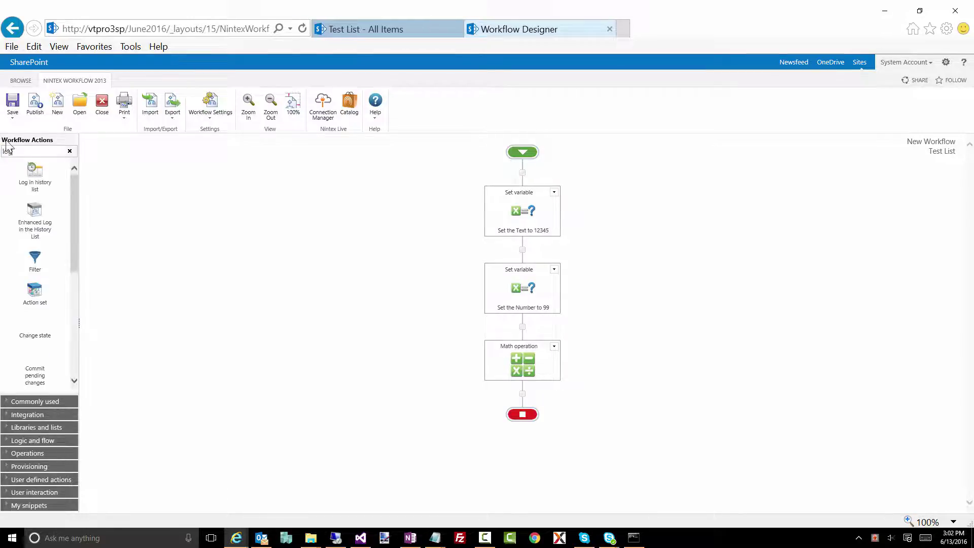
left_click_drag(32, 177, 525, 426)
Step: Configure the Log in history list action to record "Plus result - " followed by the numResult variable, and save it
double_click(525, 428)
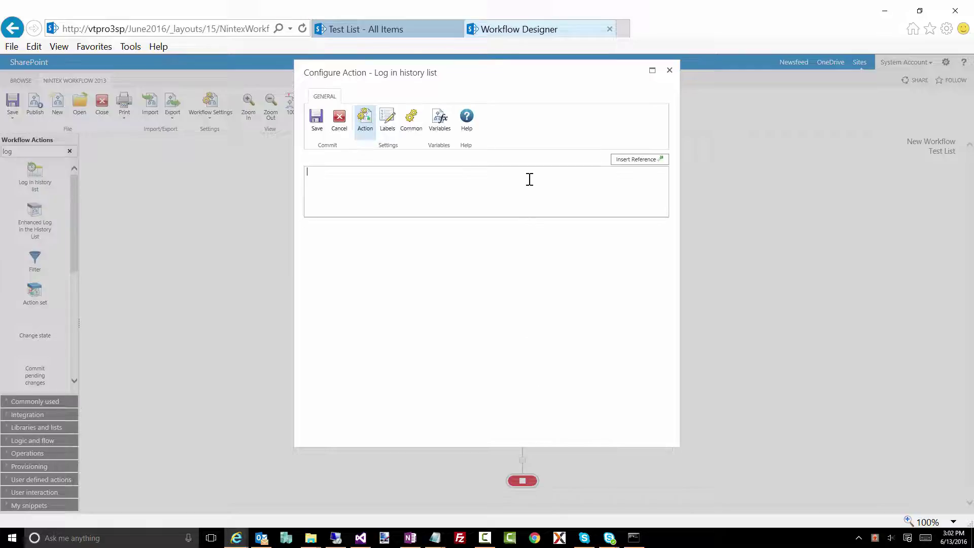
type("Nu")
left_click(648, 159)
left_click(549, 164)
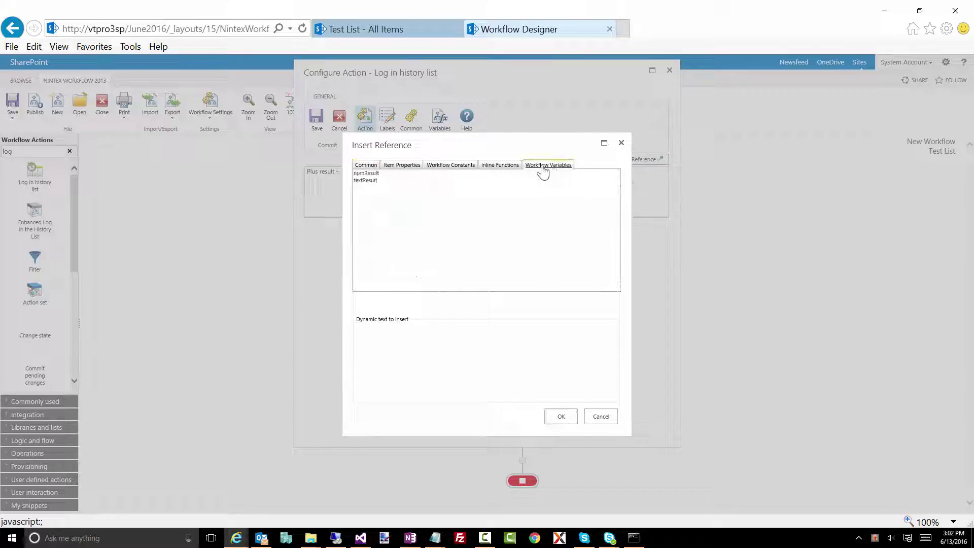
left_click(377, 174)
left_click(562, 416)
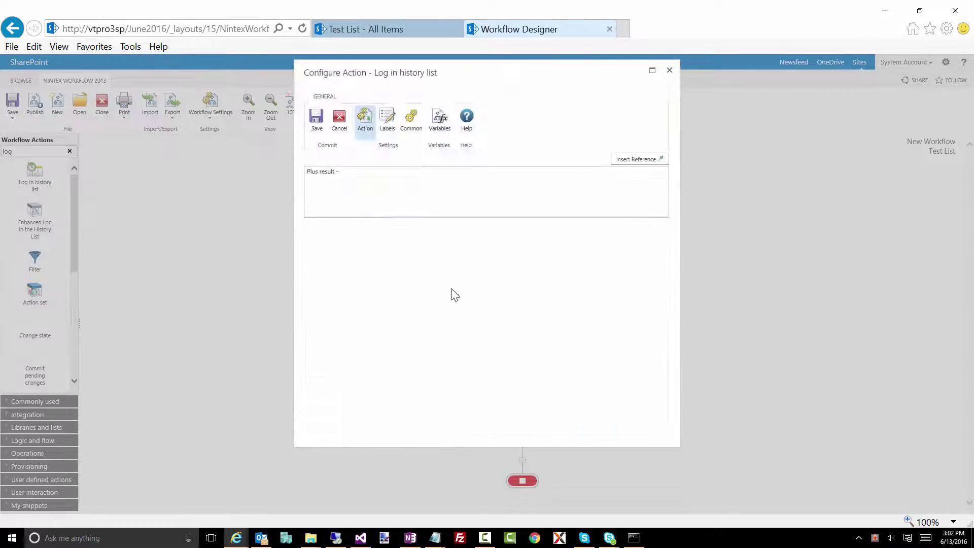
left_click(318, 124)
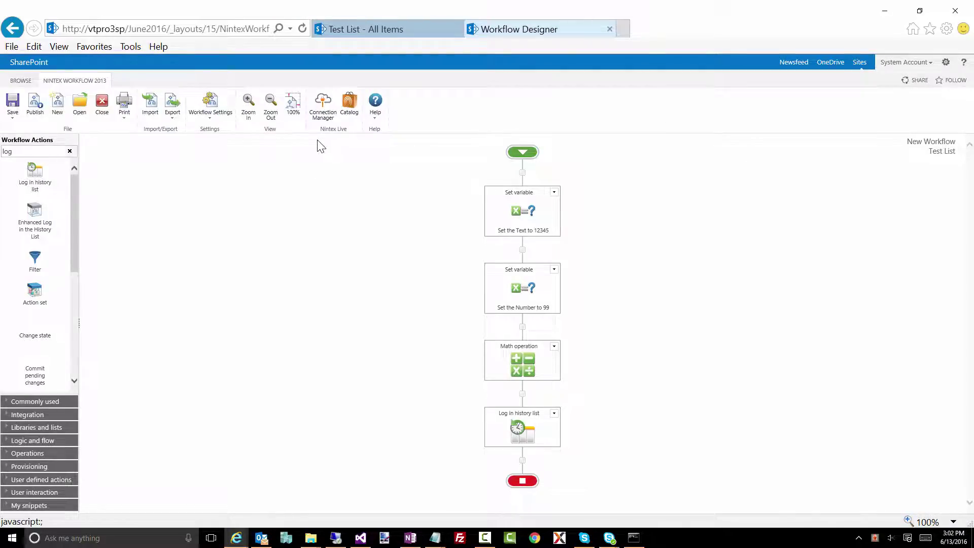
Step: Publish the workflow with the title "Number Manipulation Workflow"
left_click(35, 104)
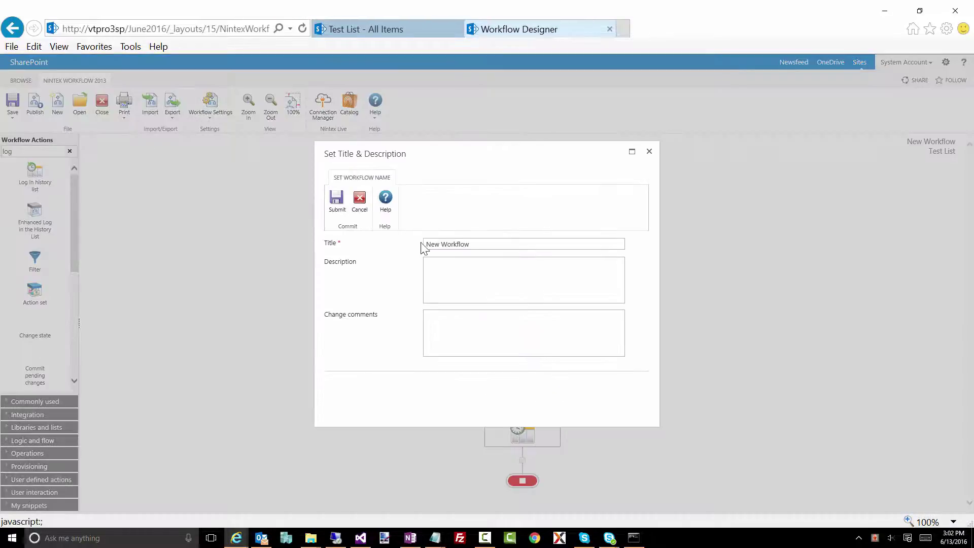
double_click(435, 245)
type("Number Maniupl")
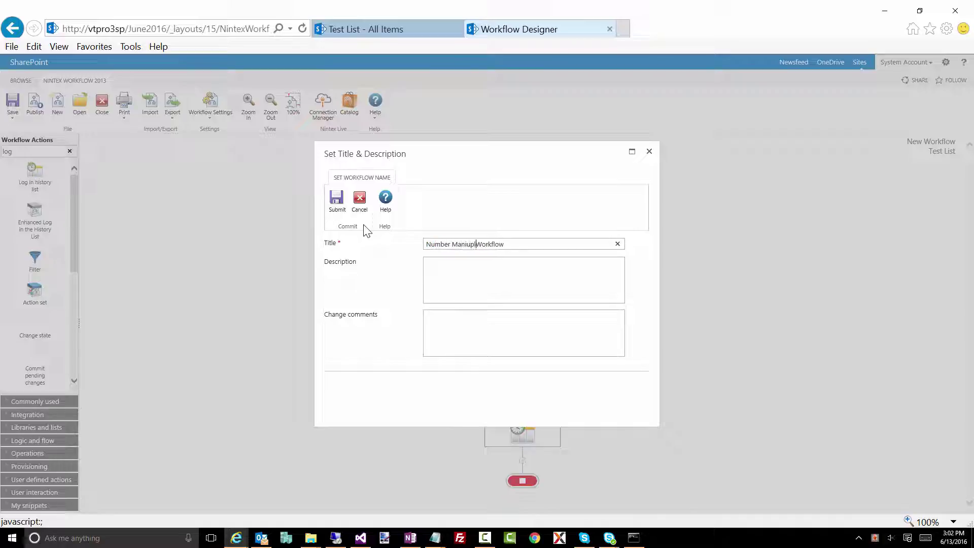
key("BackSpace")
type("pulation")
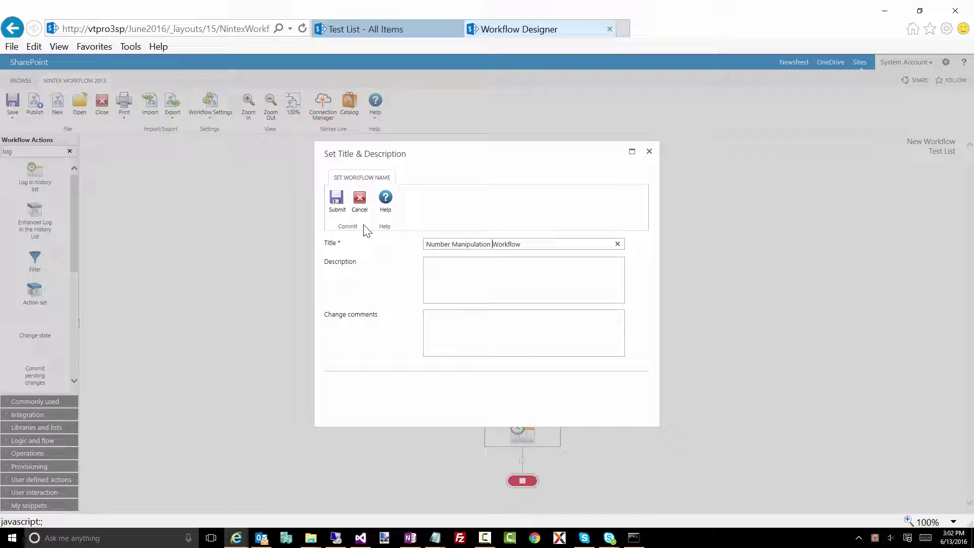
left_click(337, 202)
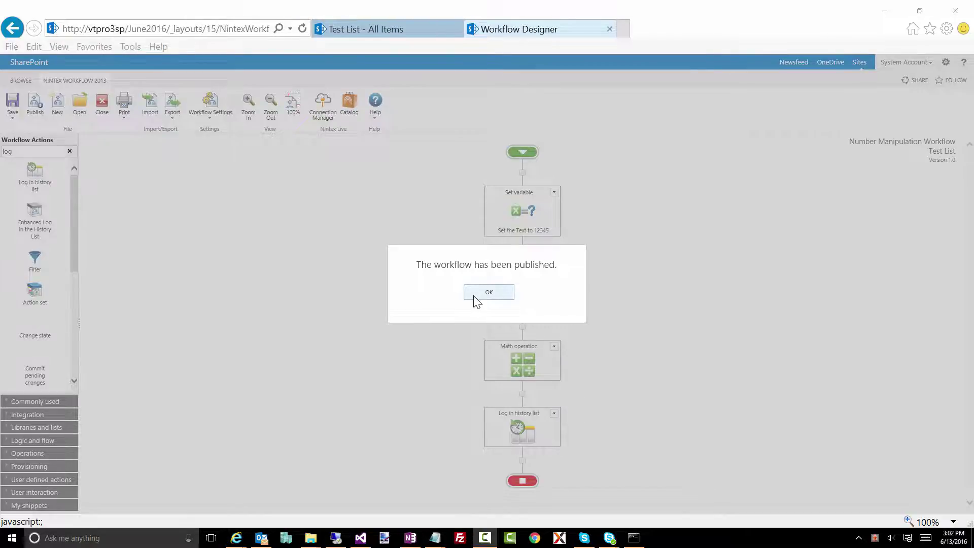
left_click(489, 293)
Step: Start the Number Manipulation Workflow on the last "6 is Greater than 6" item in Test List
left_click(355, 30)
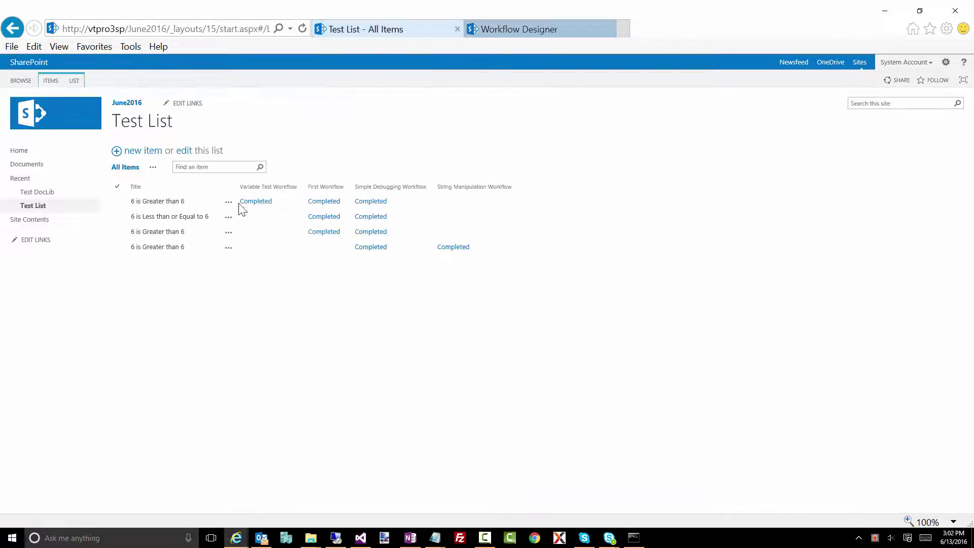
left_click(228, 247)
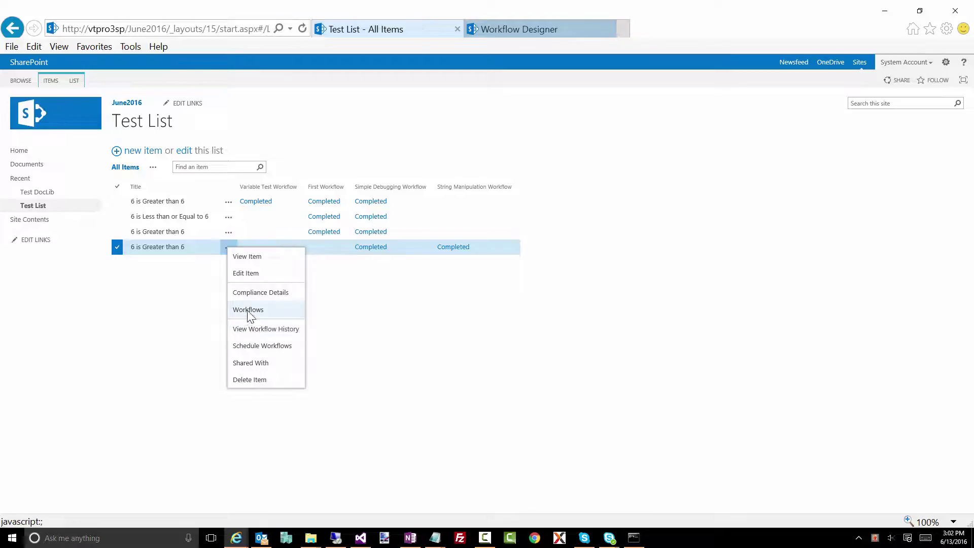
left_click(248, 311)
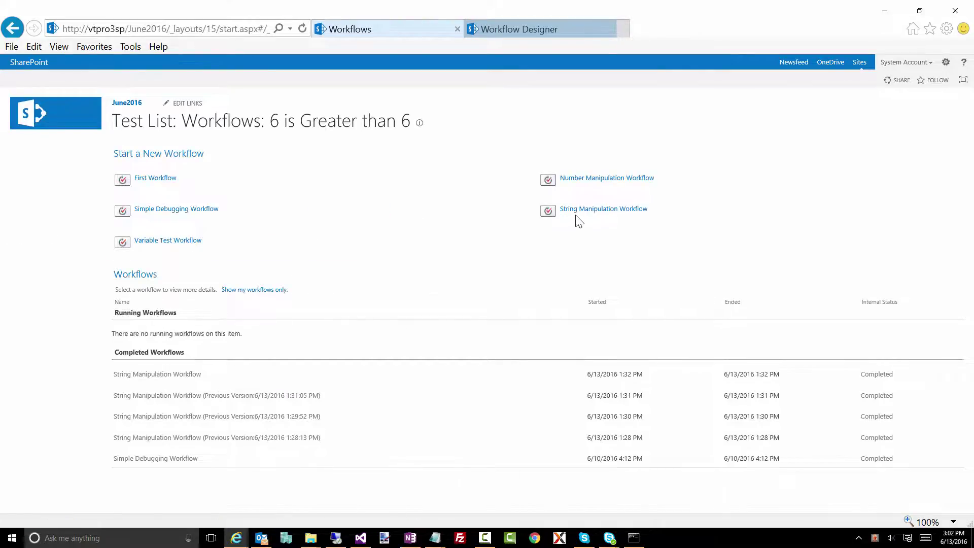
left_click(591, 179)
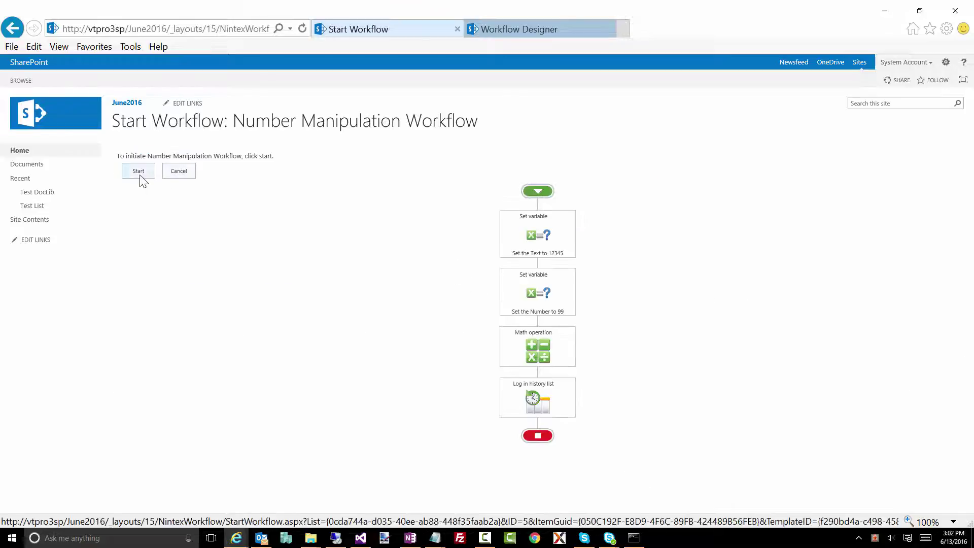
left_click(136, 173)
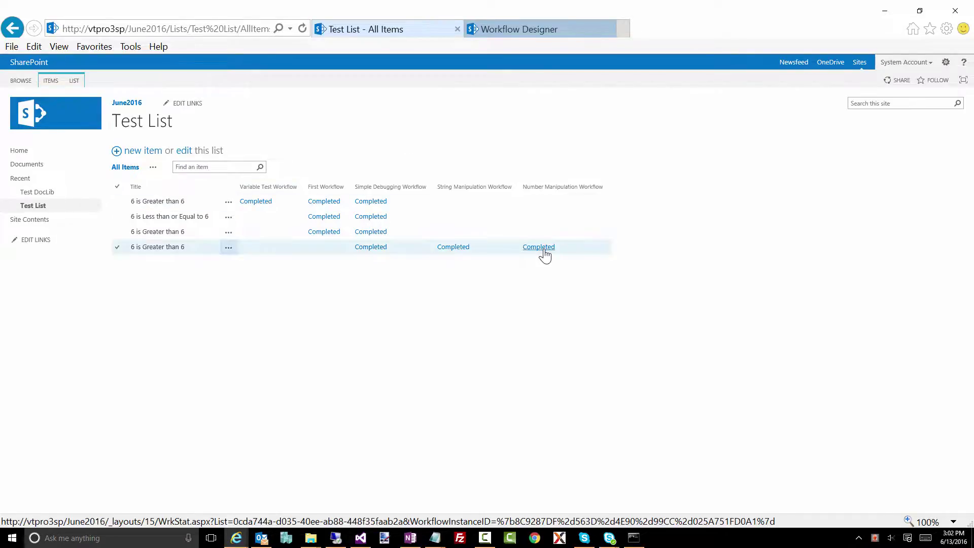
Step: Check the completed run's logged message in its workflow history and return to the Workflow Designer
left_click(541, 248)
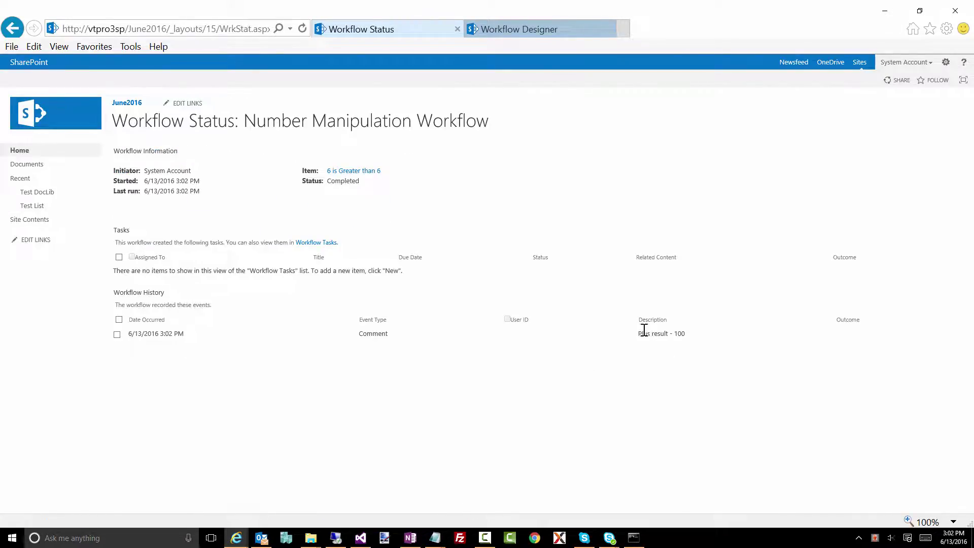
left_click_drag(641, 334, 674, 350)
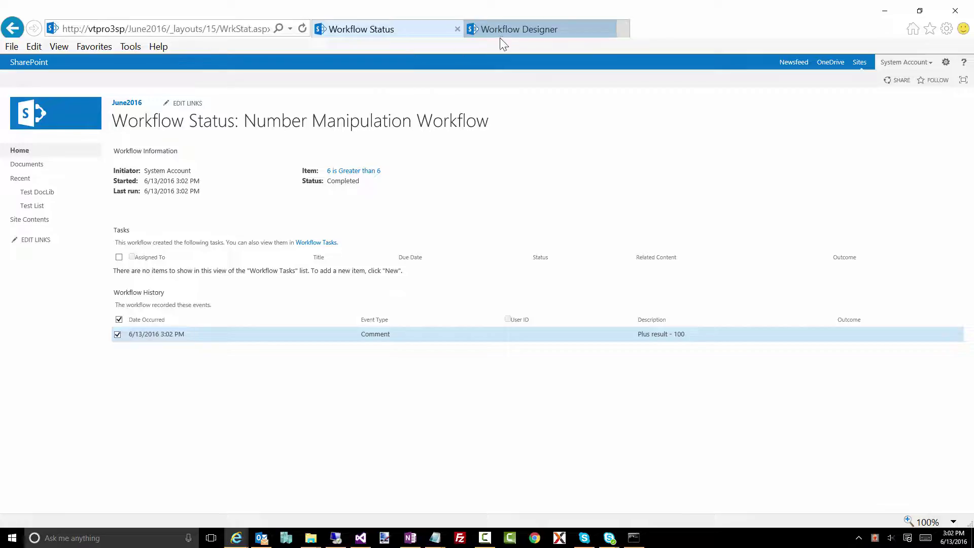
left_click(503, 35)
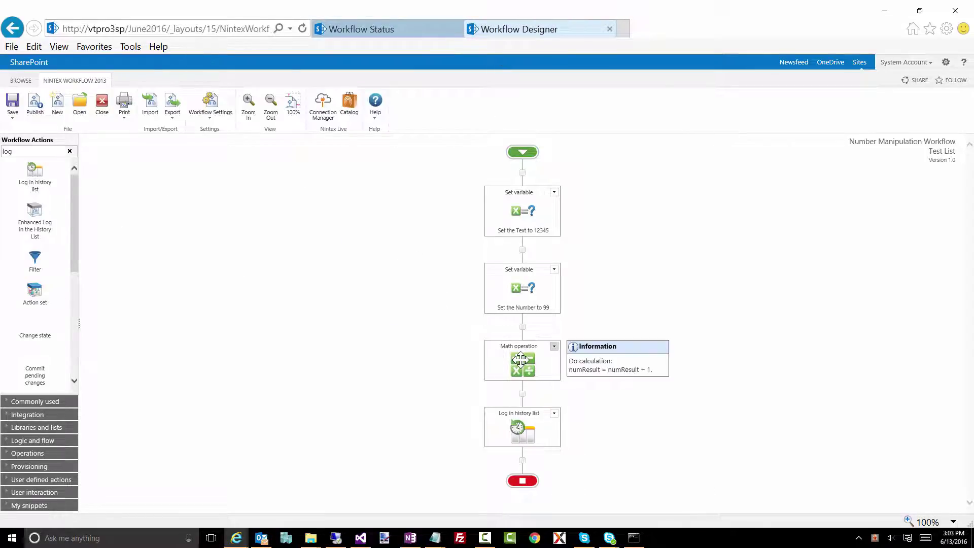
Step: Reopen the Math operation's configuration and examine its available operators
double_click(521, 359)
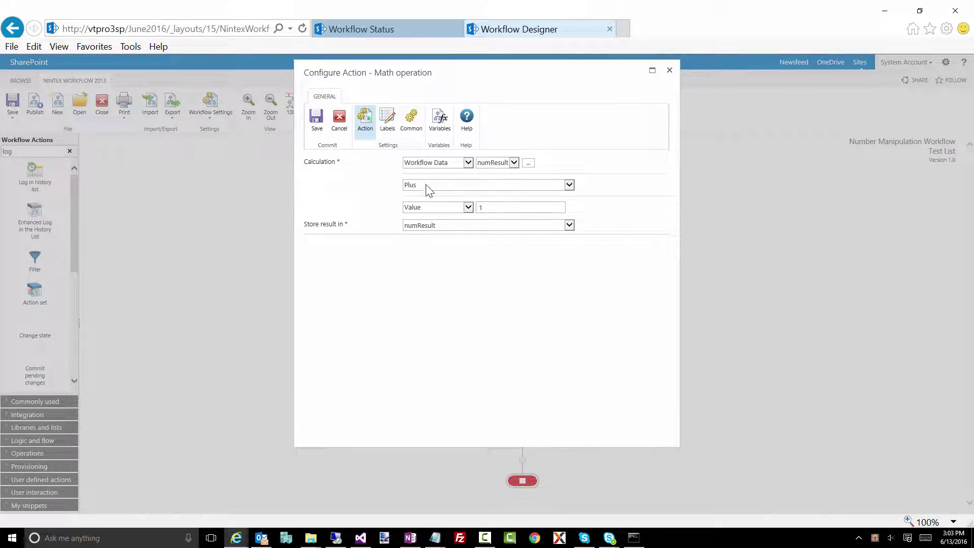
left_click(427, 186)
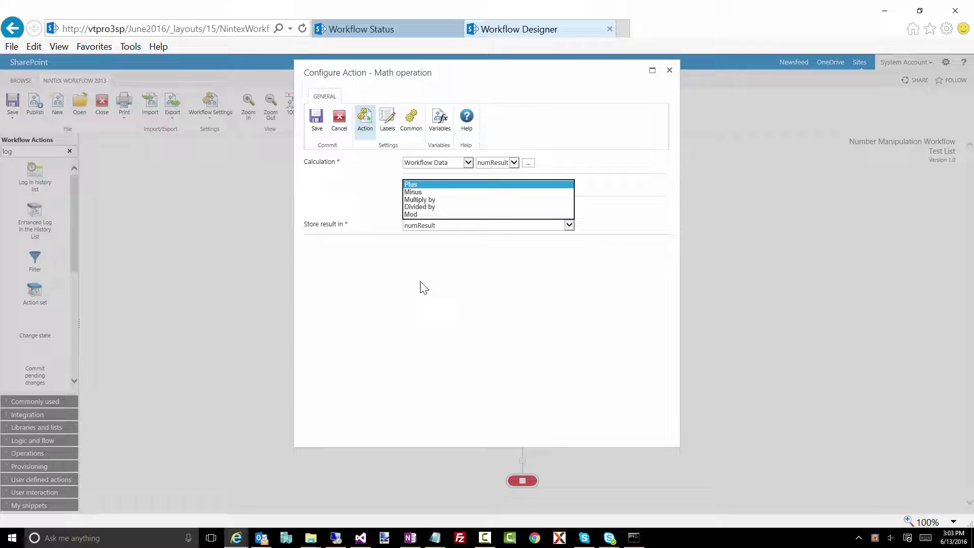
left_click(573, 184)
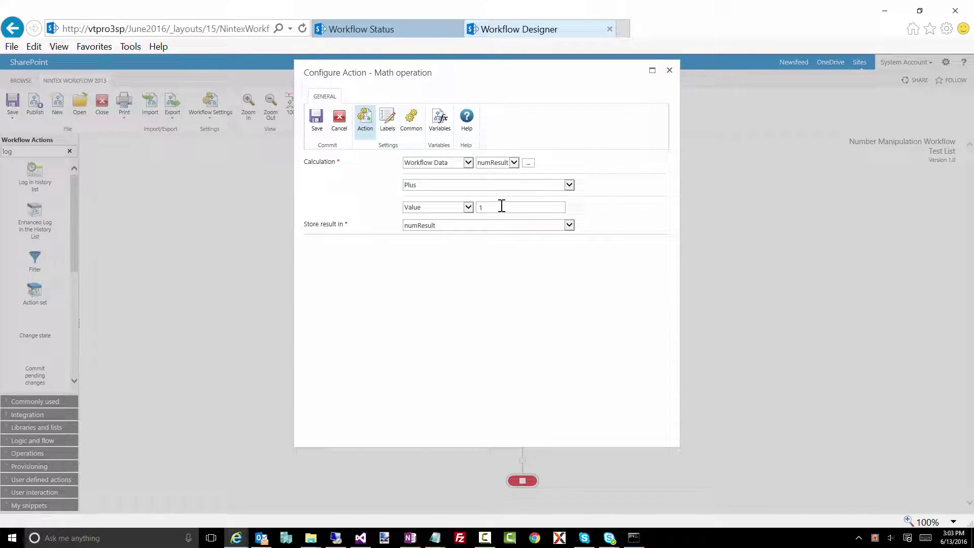
Step: Try the Workflow Data variable textResult as the Math operation's second operand and close the configuration without saving
left_click(460, 208)
left_click(451, 214)
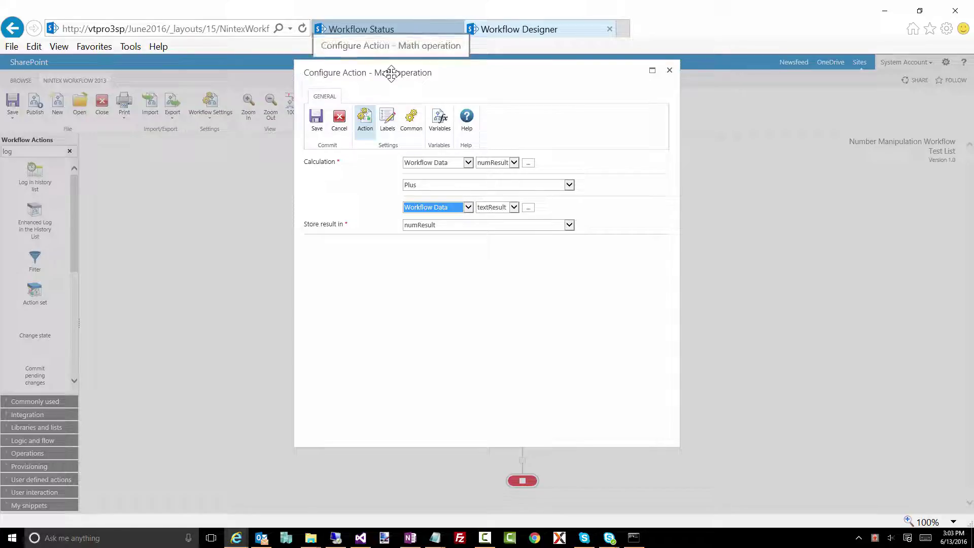
left_click(508, 209)
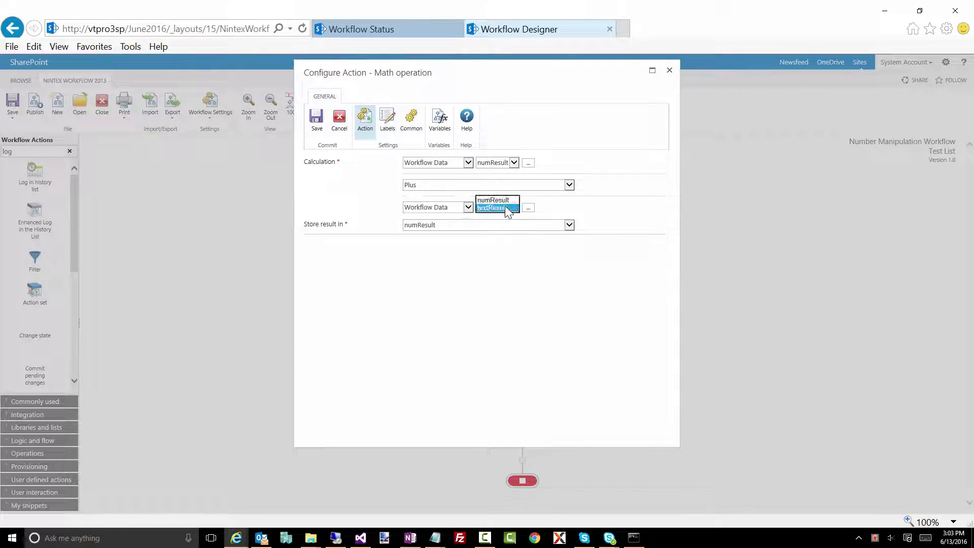
left_click(670, 72)
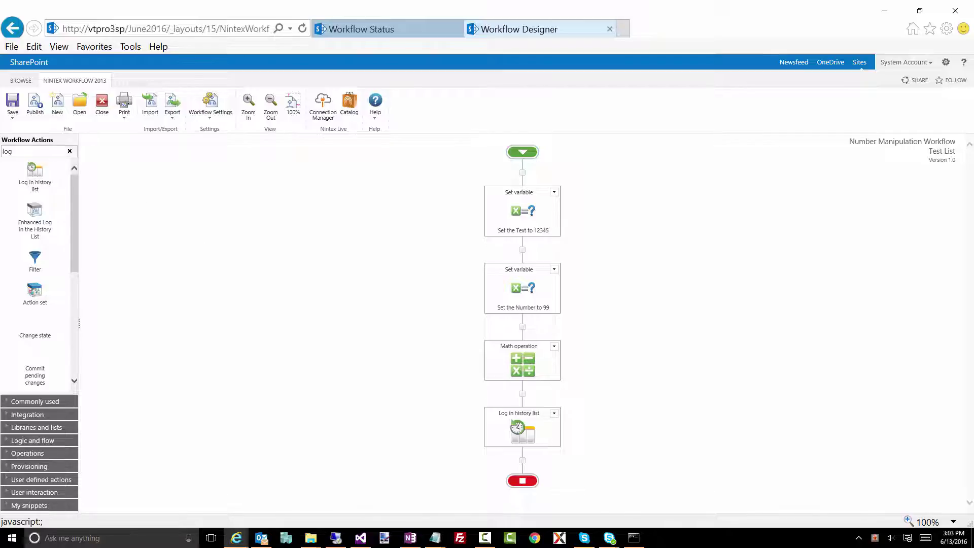
Step: Find the Convert value action and add it below the Log in history list action
left_click_drag(15, 153, 3, 141)
type("convert ")
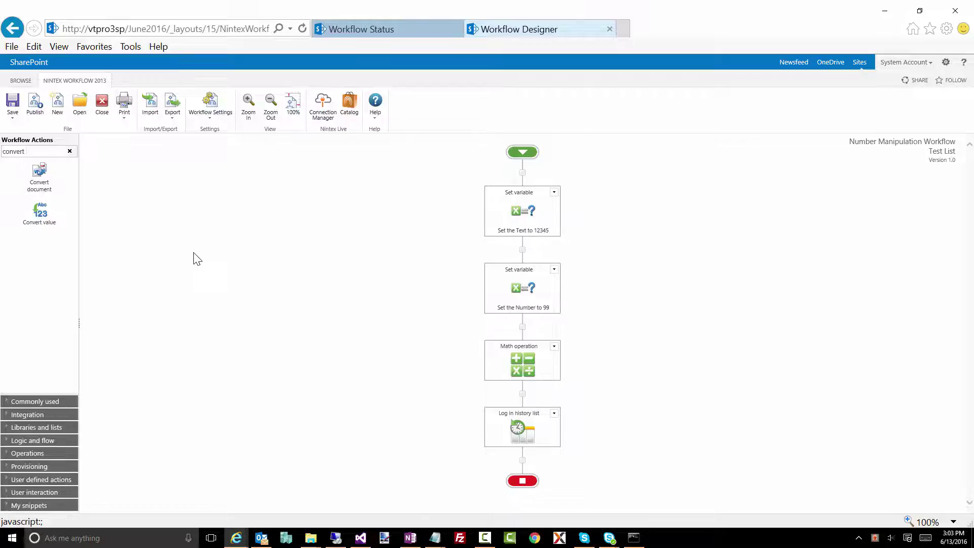
type("valu")
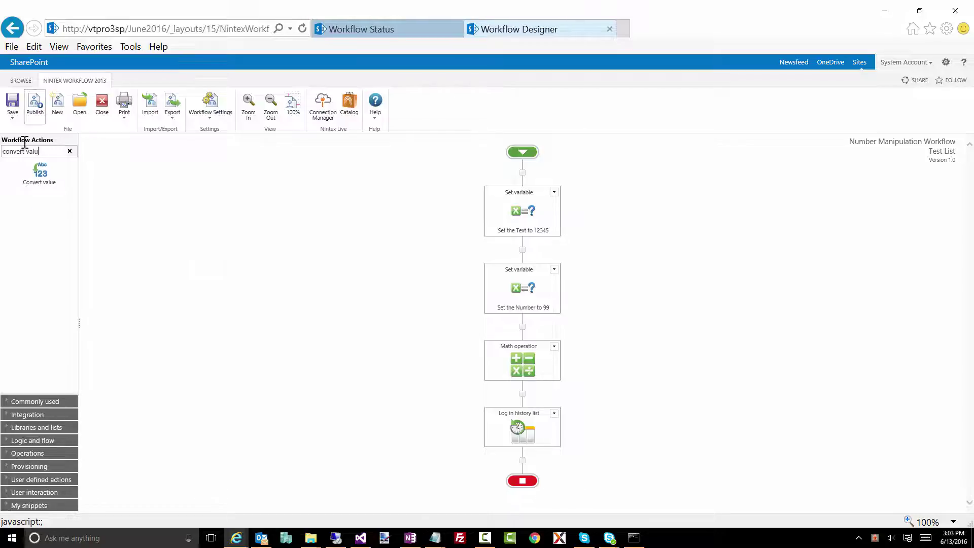
left_click_drag(42, 176, 522, 460)
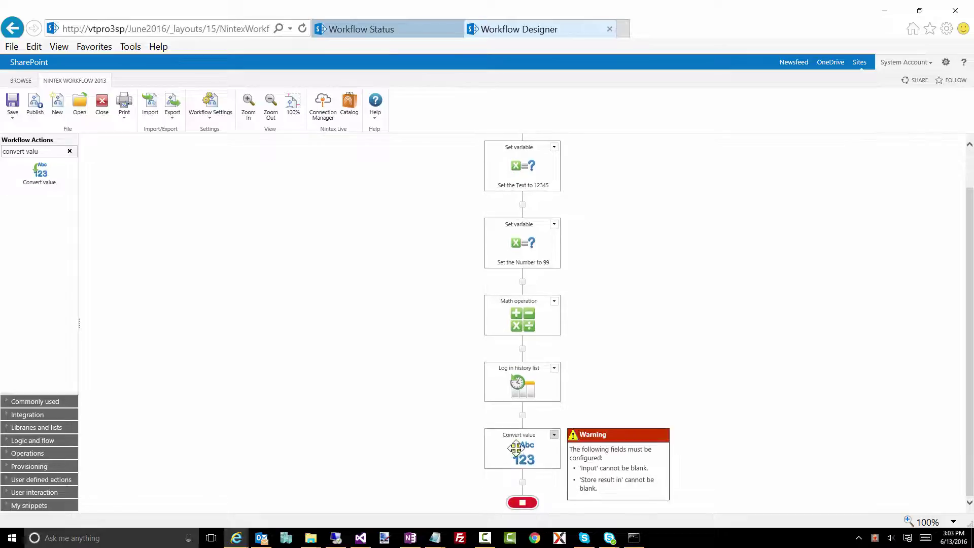
Step: Configure the Convert value action to take the workflow variable textResult as input and store the result in numResult
double_click(525, 452)
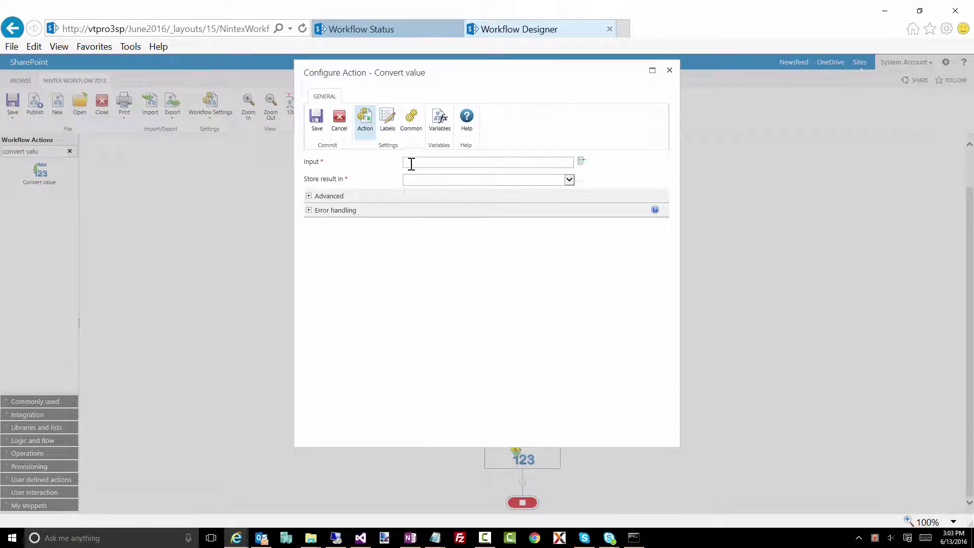
left_click(582, 162)
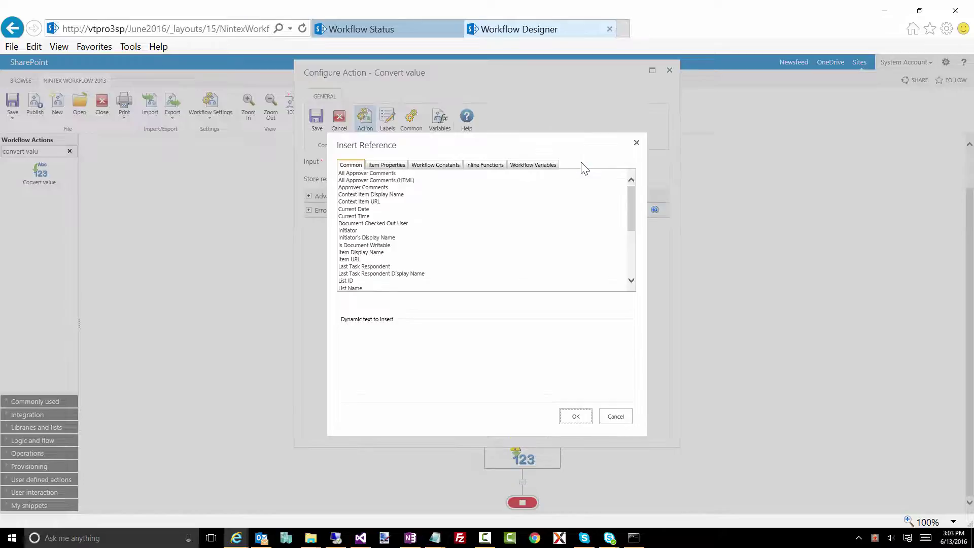
left_click(538, 165)
double_click(363, 179)
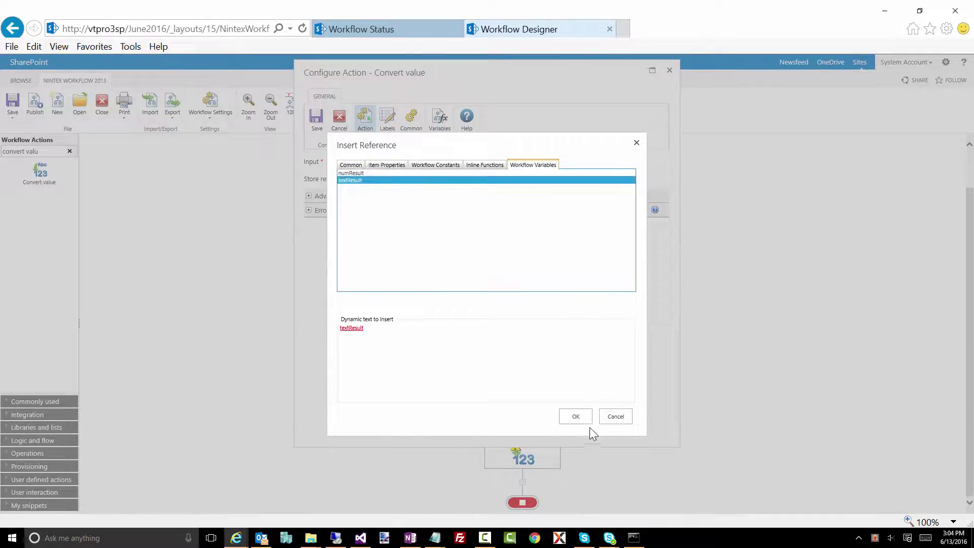
left_click(579, 417)
left_click(414, 179)
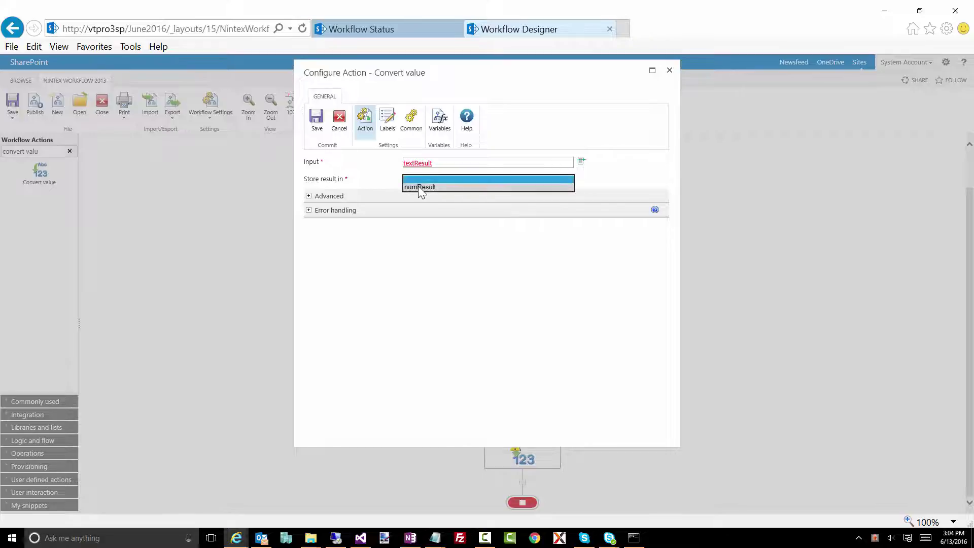
left_click(420, 188)
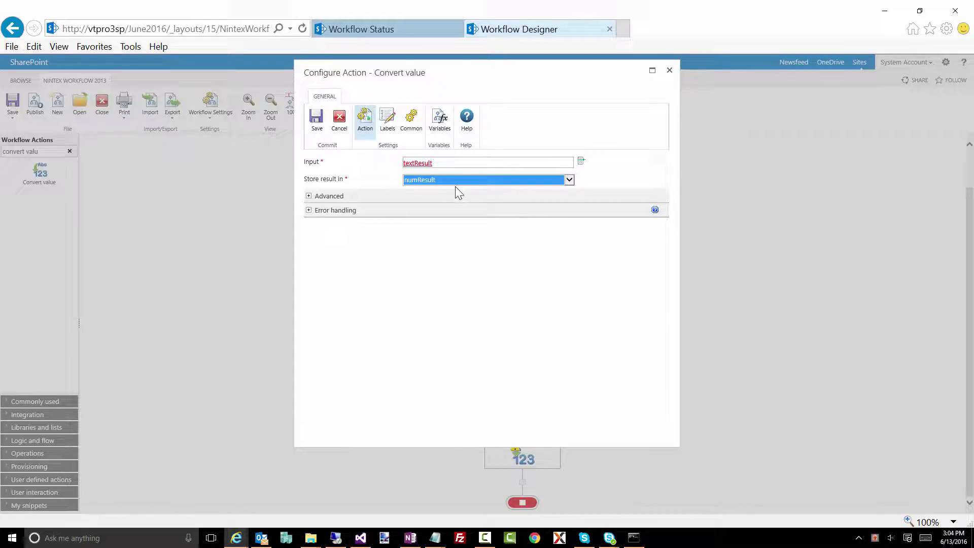
Step: Check the Advanced options of the Convert value action and save its configuration
left_click(309, 196)
left_click(308, 196)
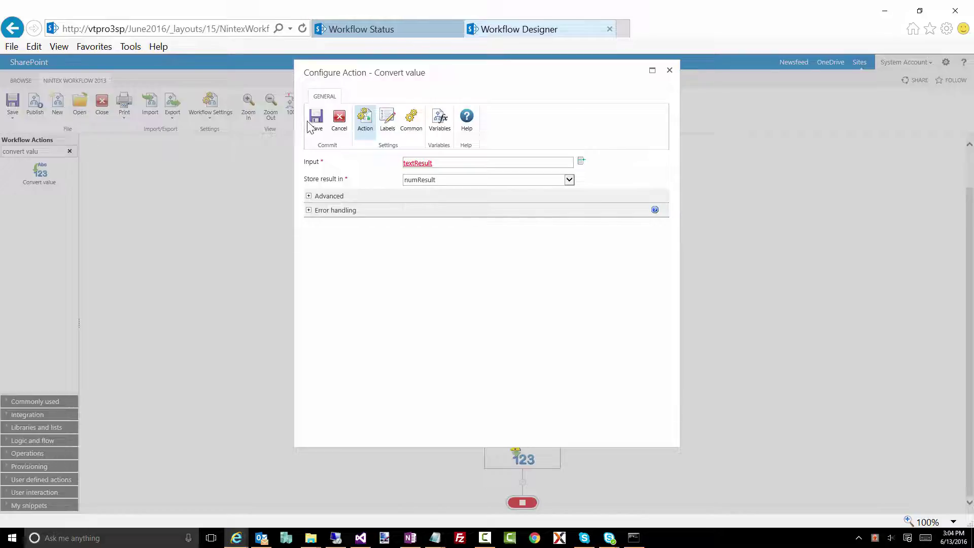
left_click(309, 197)
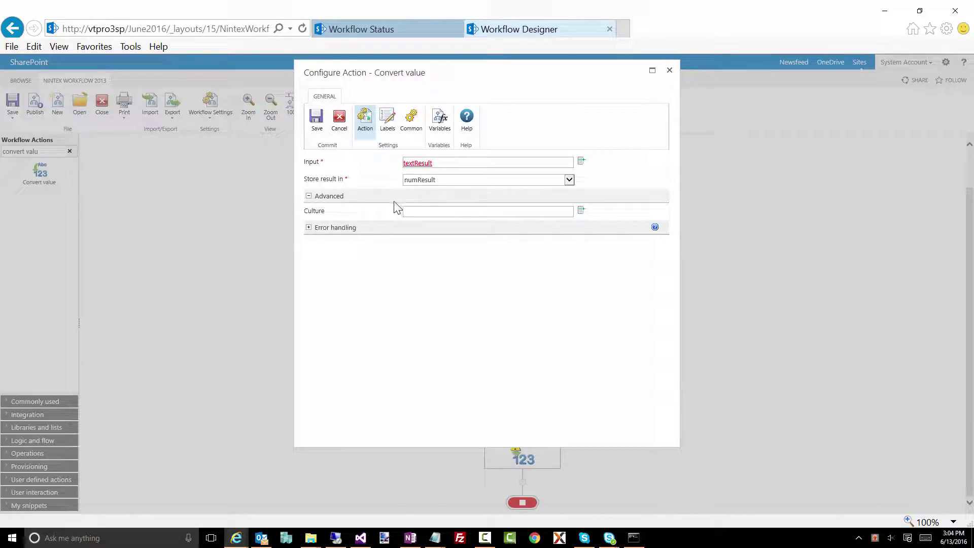
left_click(310, 197)
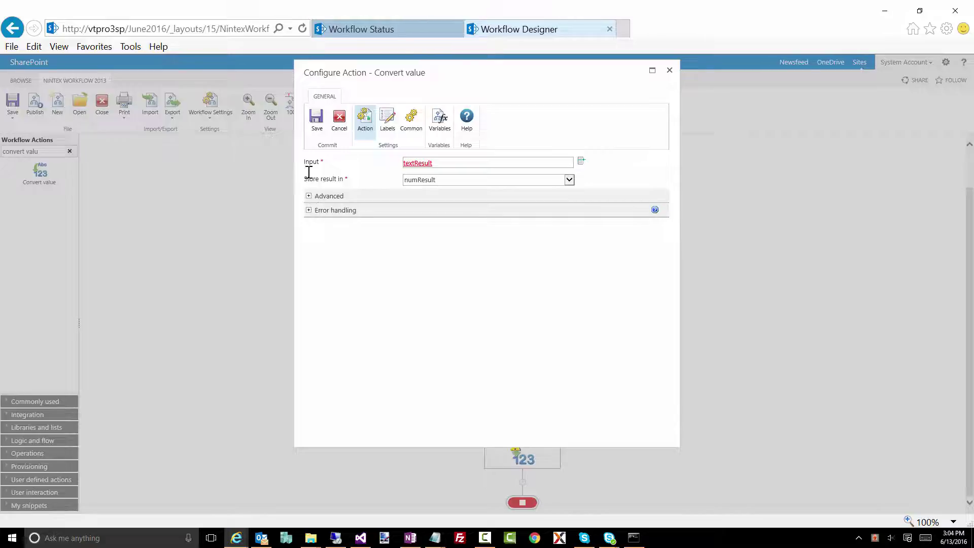
left_click(315, 121)
Step: Copy the Log in history list action and paste it below the Convert value action
left_click(555, 369)
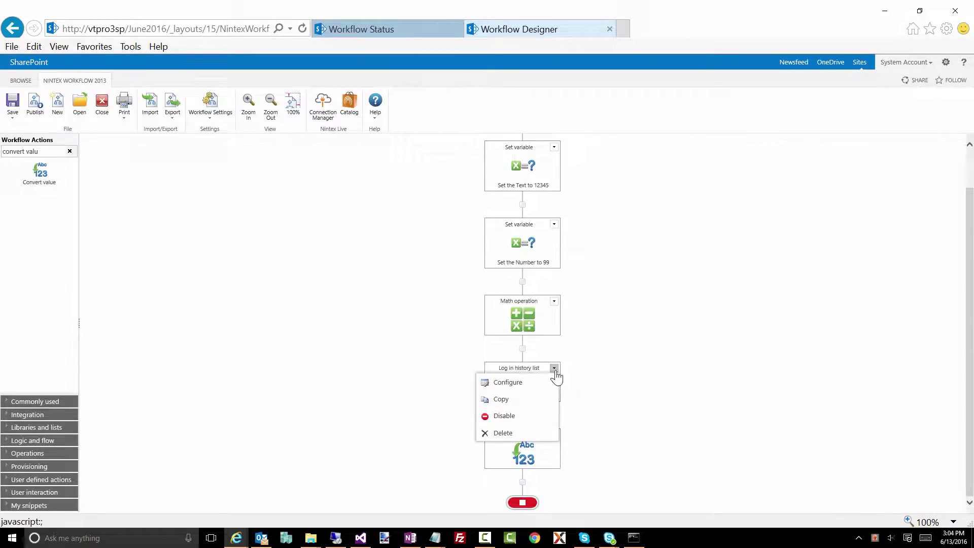
left_click(543, 399)
left_click(522, 482)
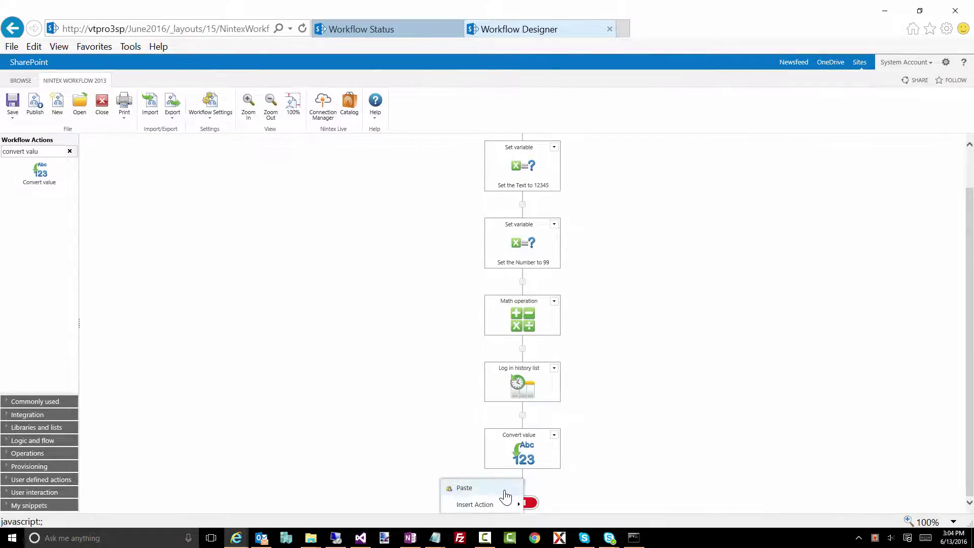
left_click(505, 489)
Step: Publish the updated workflow and dismiss the confirmation
scroll(205, 283, "down", 2)
left_click(35, 104)
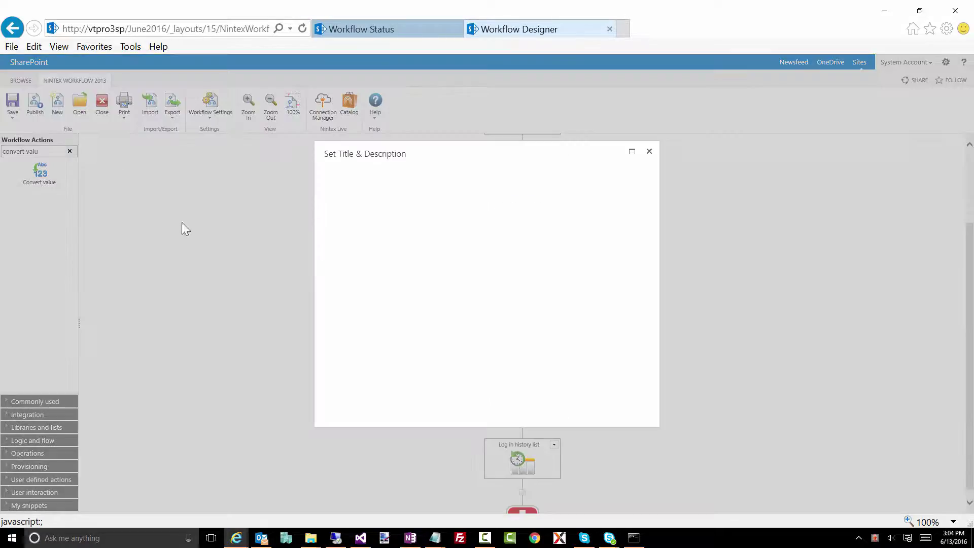
left_click(333, 205)
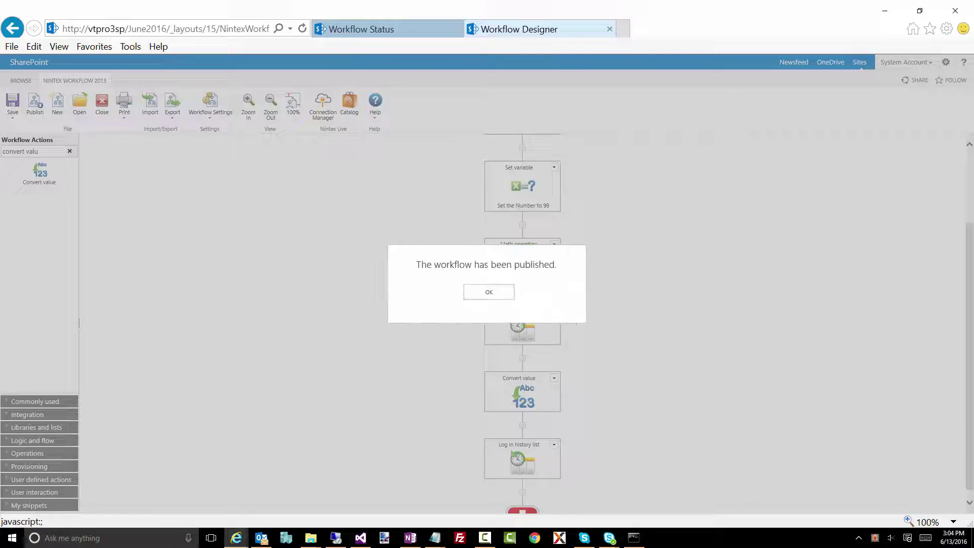
left_click(482, 291)
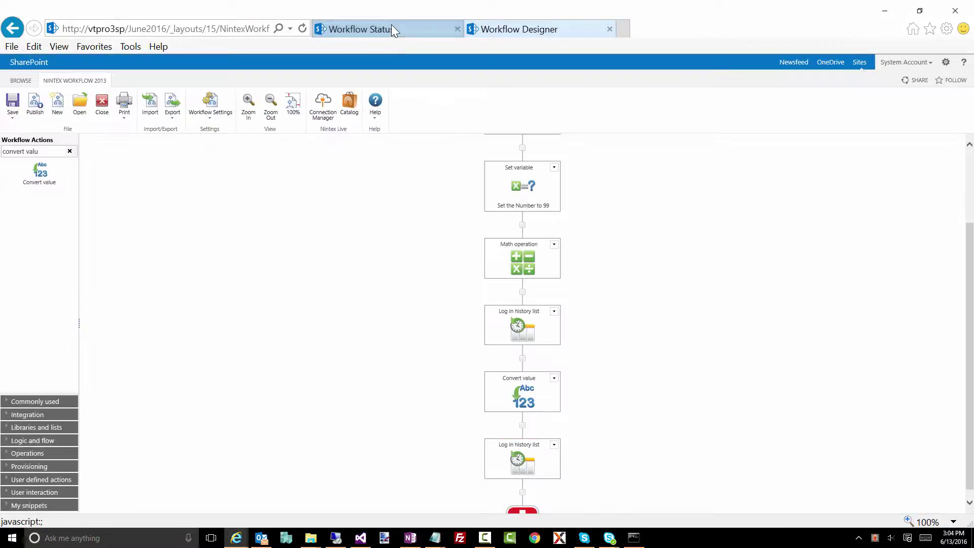
Step: Start the Number Manipulation Workflow on the last item of Test List
left_click(391, 26)
left_click(13, 27)
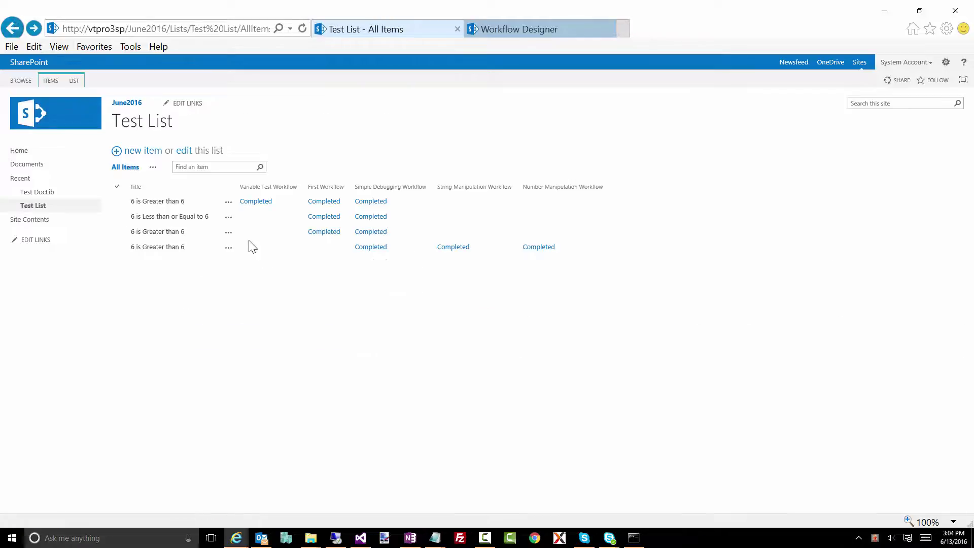
left_click(230, 254)
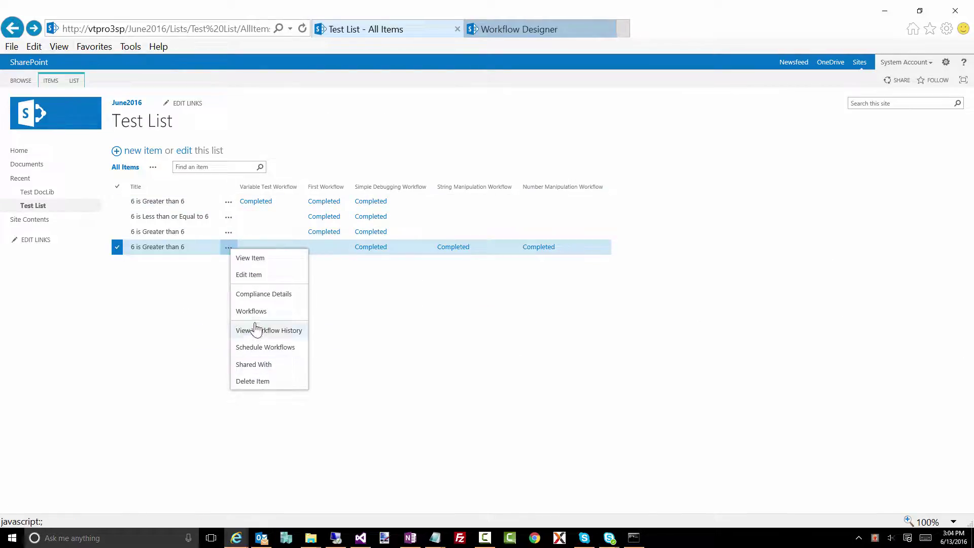
left_click(255, 312)
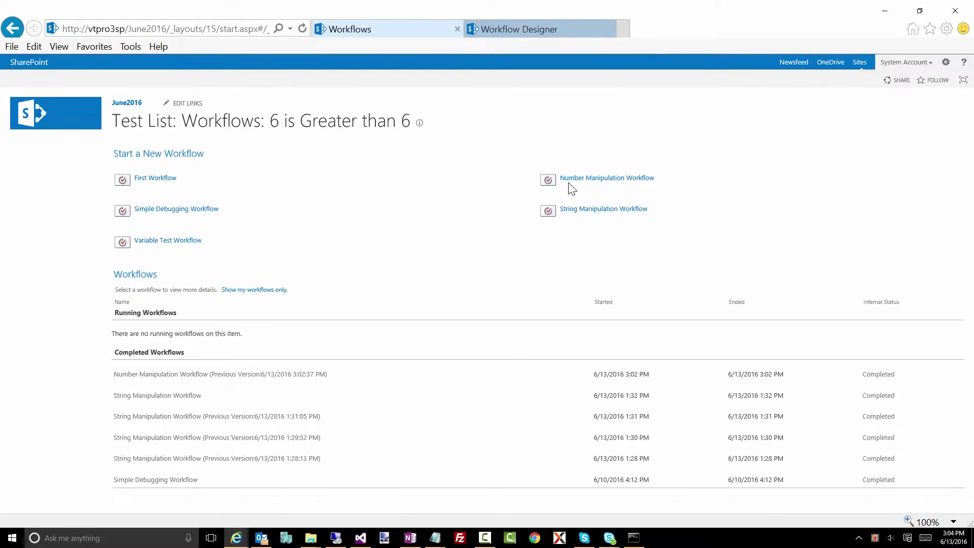
left_click(569, 180)
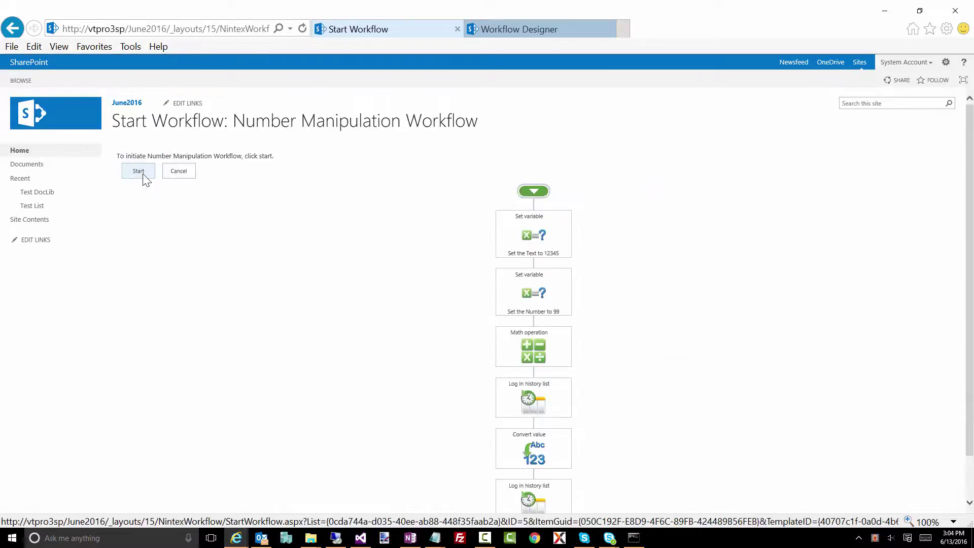
left_click(141, 171)
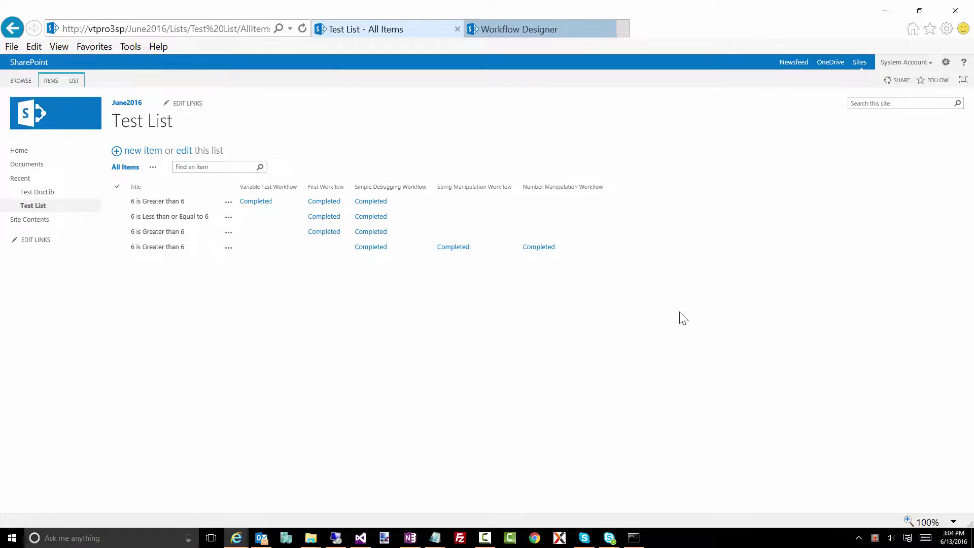
Step: Check the logged messages in the Number Manipulation Workflow's history for the last item and return to the Workflow Designer
left_click(533, 249)
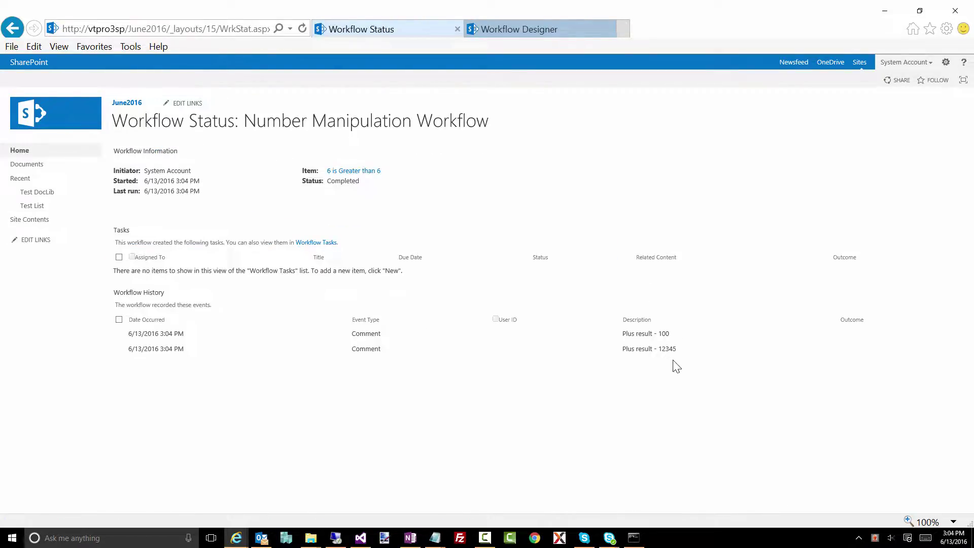
left_click_drag(676, 351, 659, 351)
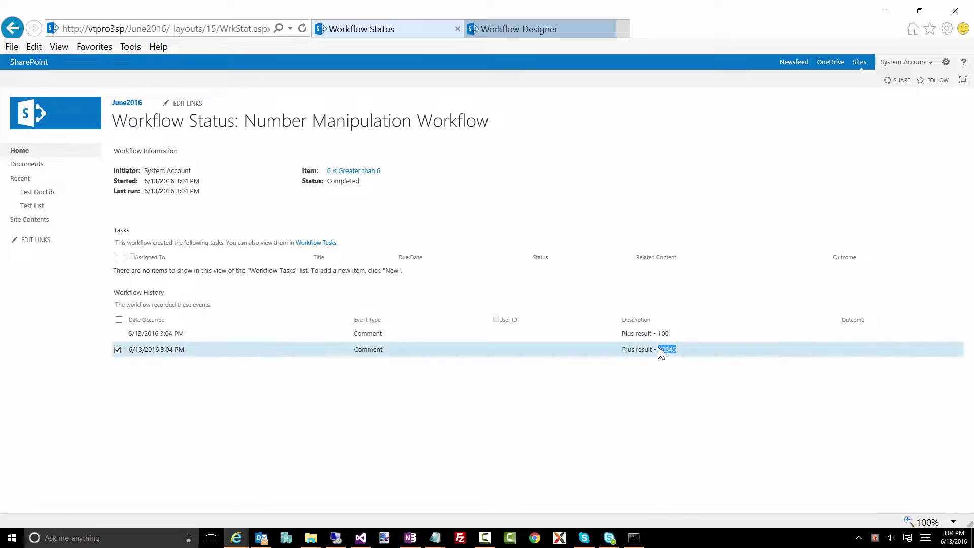
left_click(525, 32)
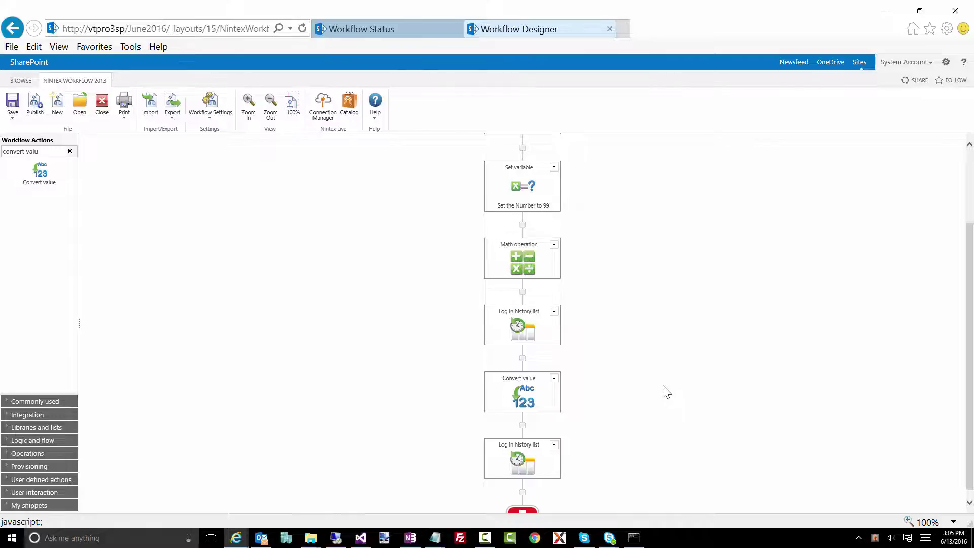
Step: Find the Build string action and add it below the second Log in history list action
triple_click(43, 152)
type("build")
left_click_drag(43, 175, 520, 518)
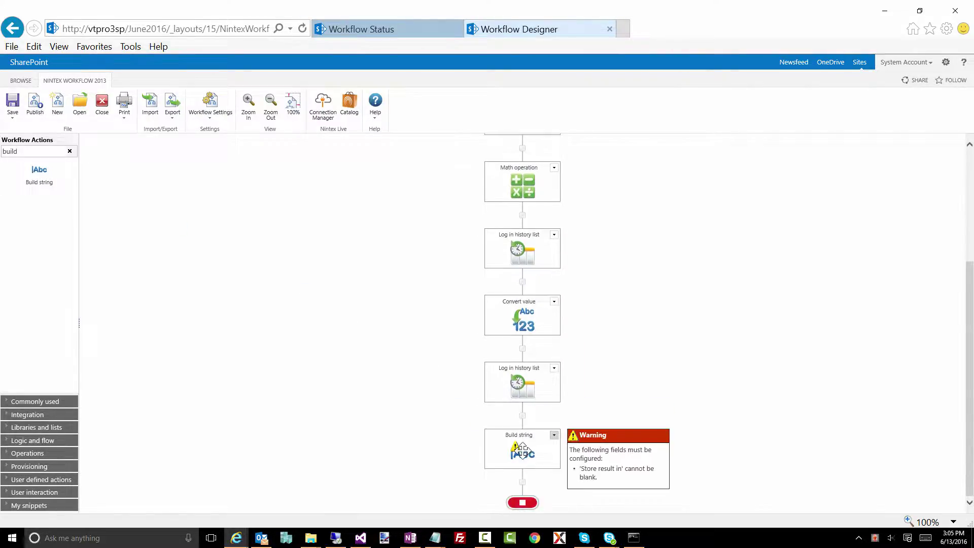
Step: Examine the inline functions available to the Build string action, including Max, Mid and Min, and close its configuration without saving
double_click(521, 450)
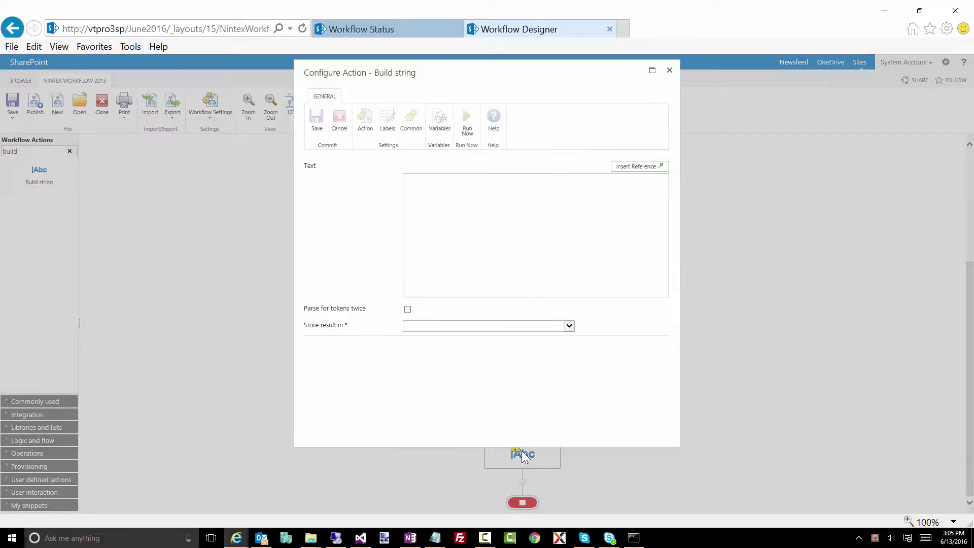
left_click(634, 166)
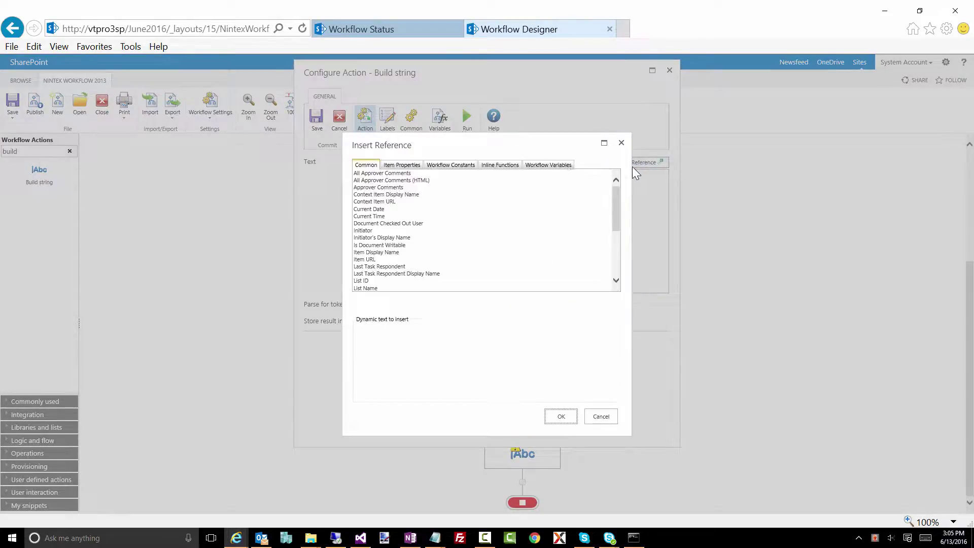
left_click(502, 166)
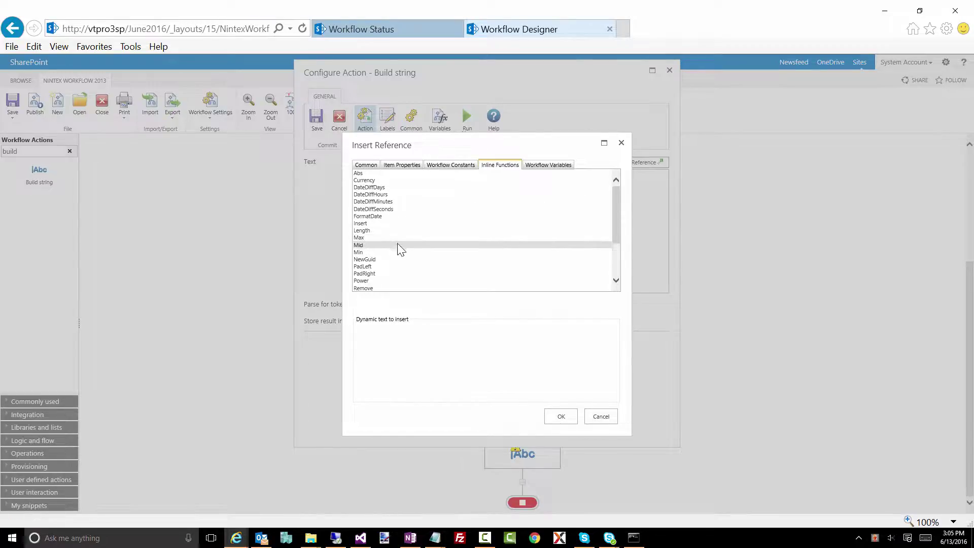
scroll(487, 261, "down", 1)
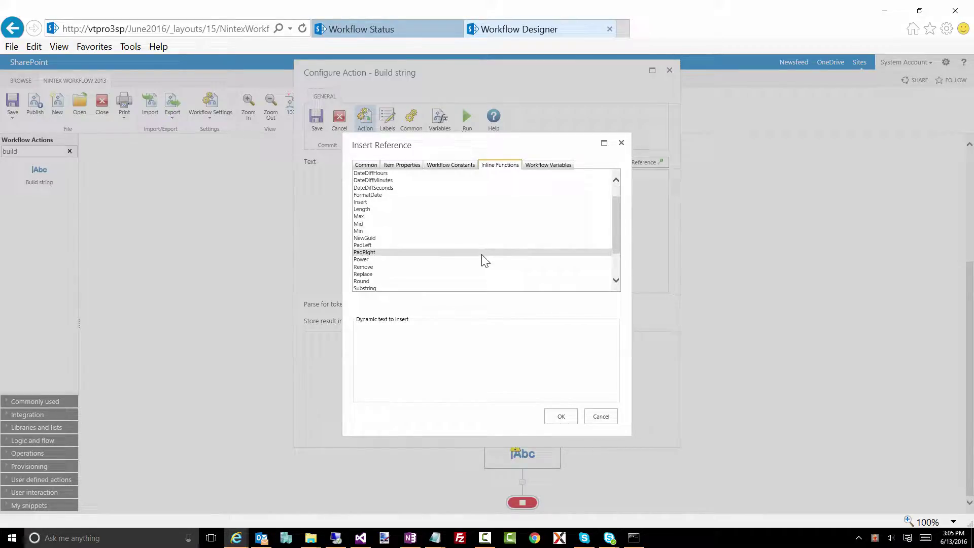
left_click(426, 218)
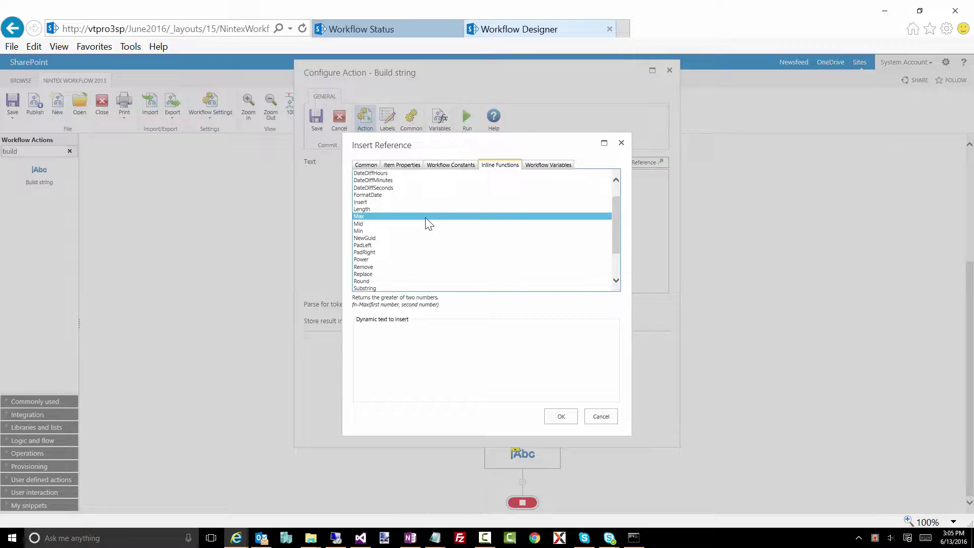
left_click(382, 224)
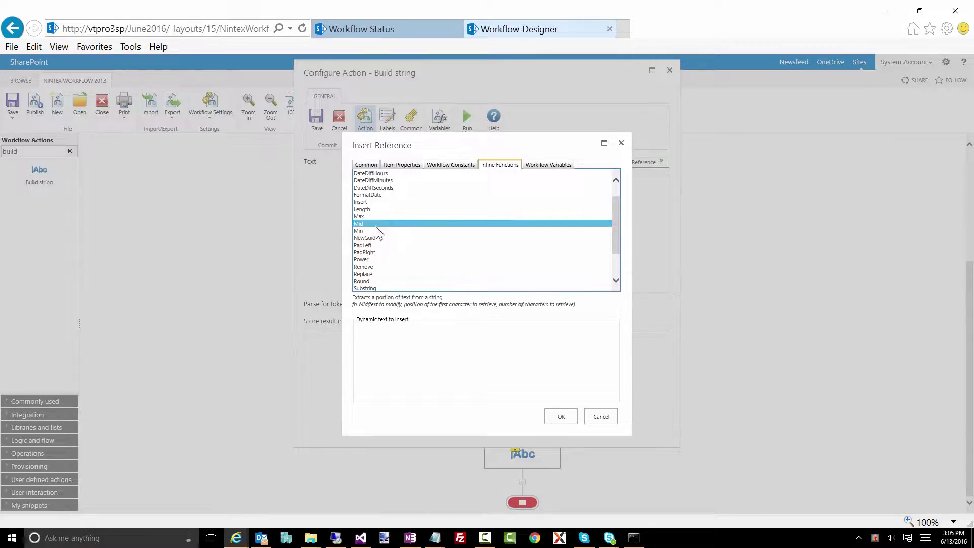
left_click(370, 232)
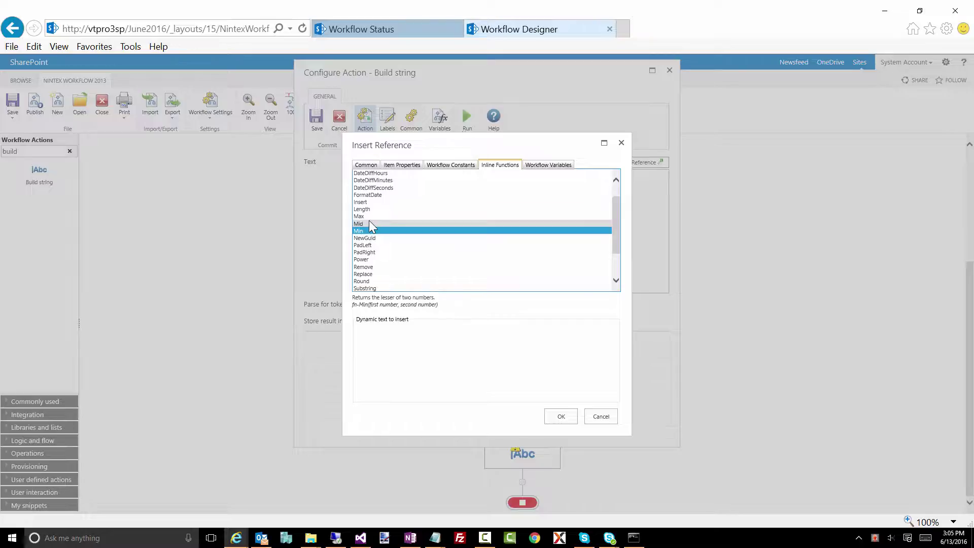
scroll(407, 270, "down", 2)
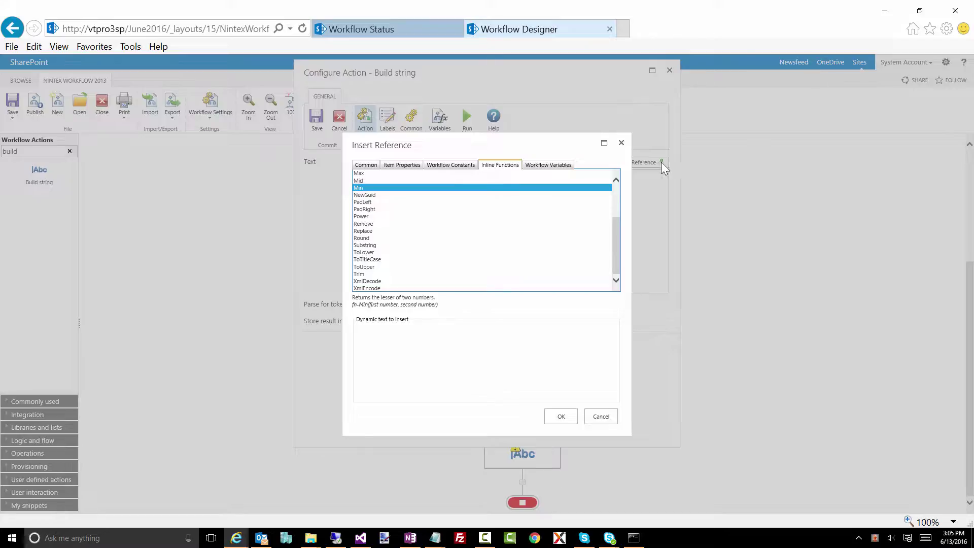
left_click(622, 146)
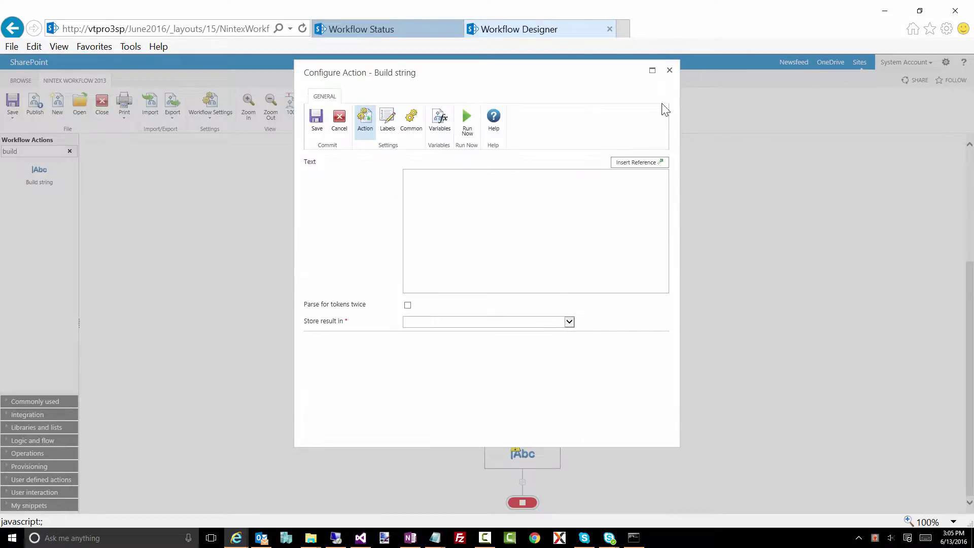
left_click(670, 71)
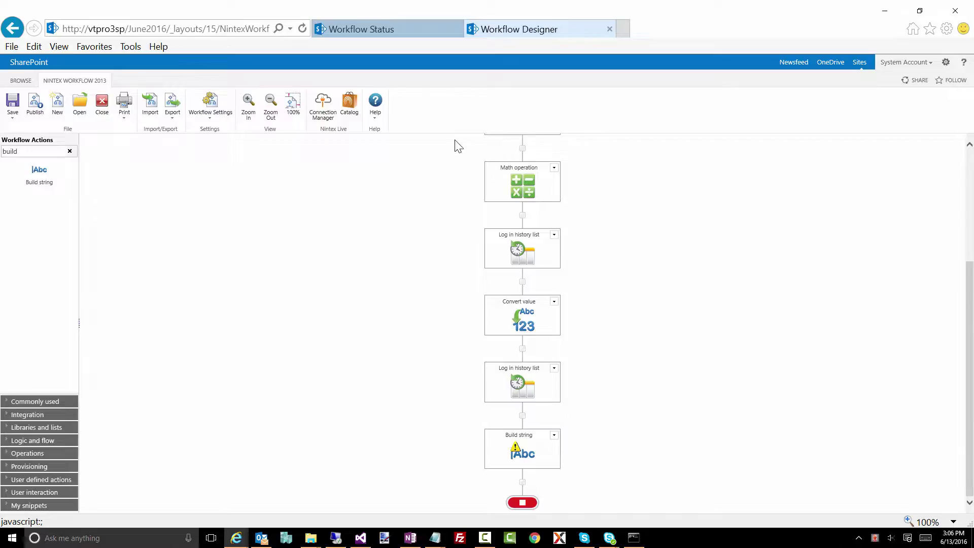
Step: Find the Set a condition action and add it between the second Log in history list action and Build string
double_click(20, 152)
type("set")
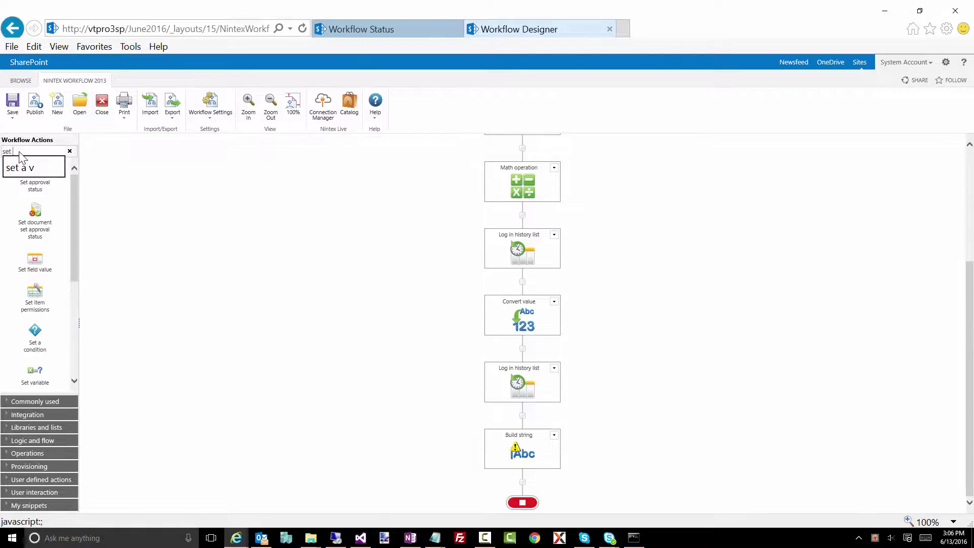
type(" a cond")
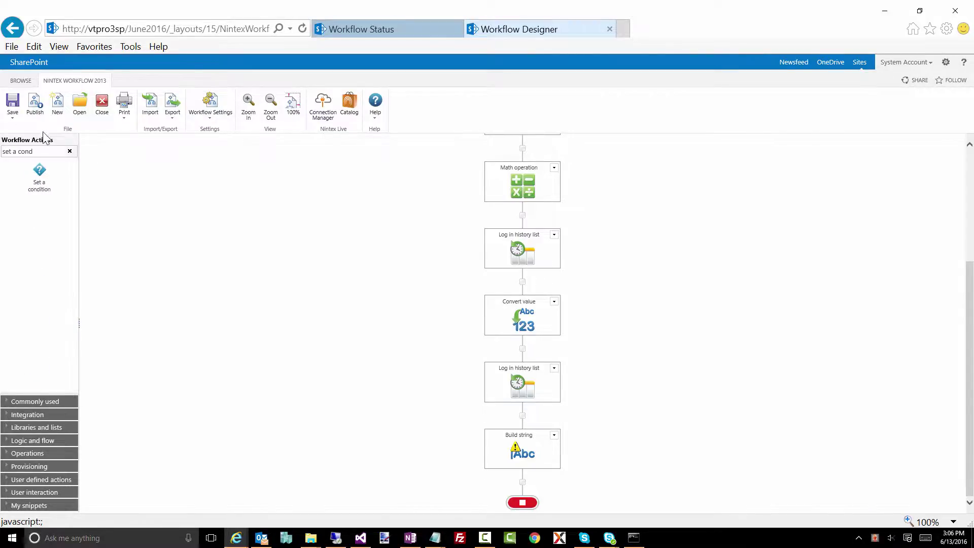
left_click_drag(40, 173, 527, 419)
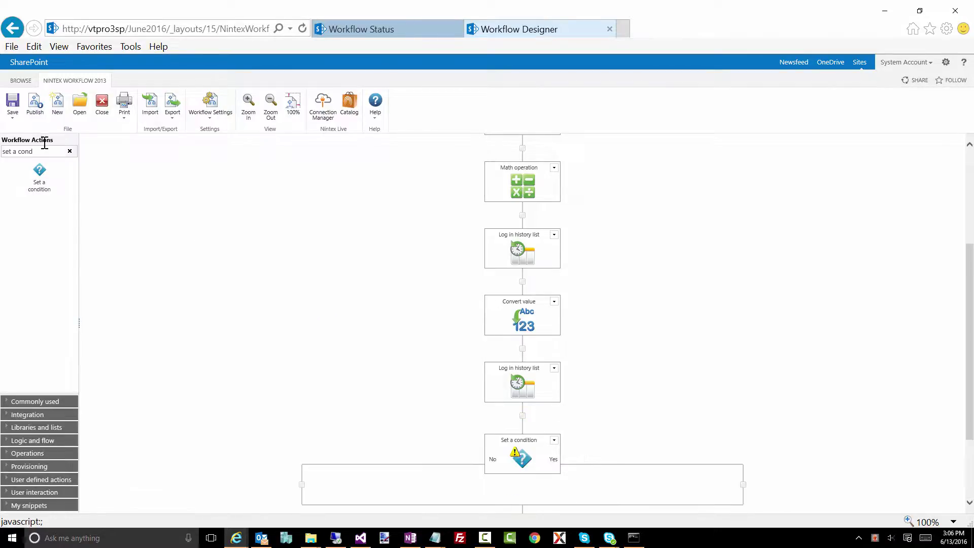
Step: Find the Run if action and add it between the second Log in history list action and Set a condition
left_click(4, 152)
type("run if")
left_click_drag(37, 174, 524, 421)
scroll(538, 395, "down", 3)
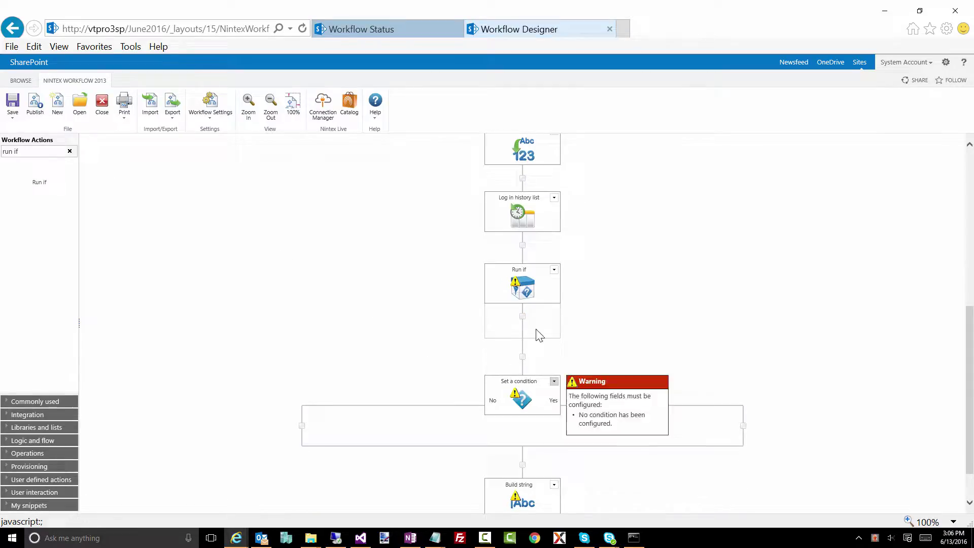
Step: Configure the Run if action with the condition "If any value equals value", testing the Workflow Data variable numResult
double_click(524, 282)
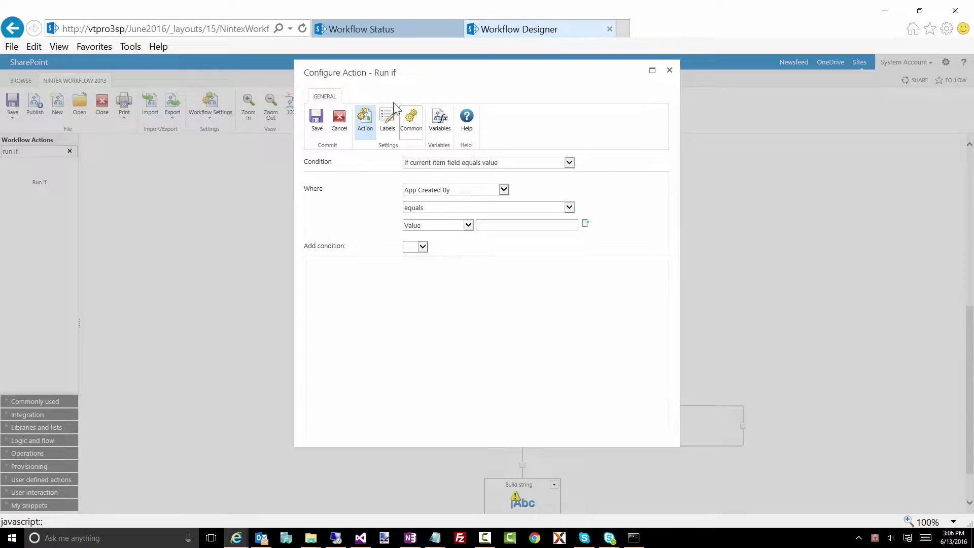
left_click(480, 162)
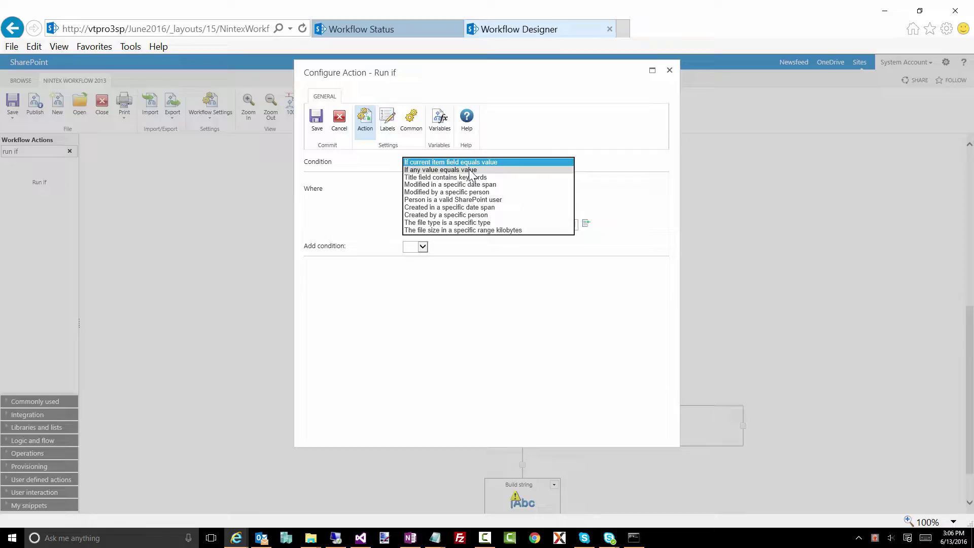
left_click(469, 170)
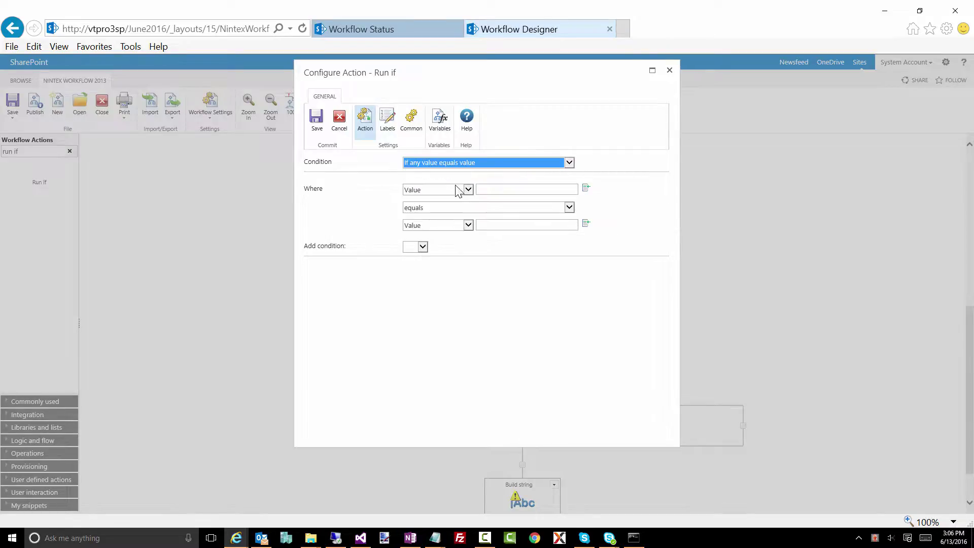
left_click(461, 190)
left_click(487, 190)
left_click(489, 190)
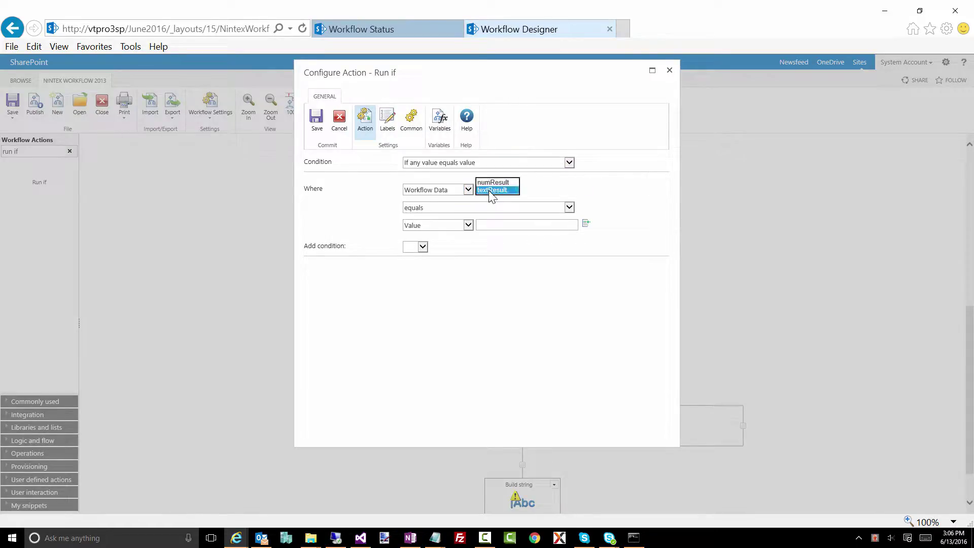
left_click(498, 189)
Step: Try the comparison "is greater than or equal to" with the value 50000 for numResult, and close the Run if configuration without saving
left_click(471, 208)
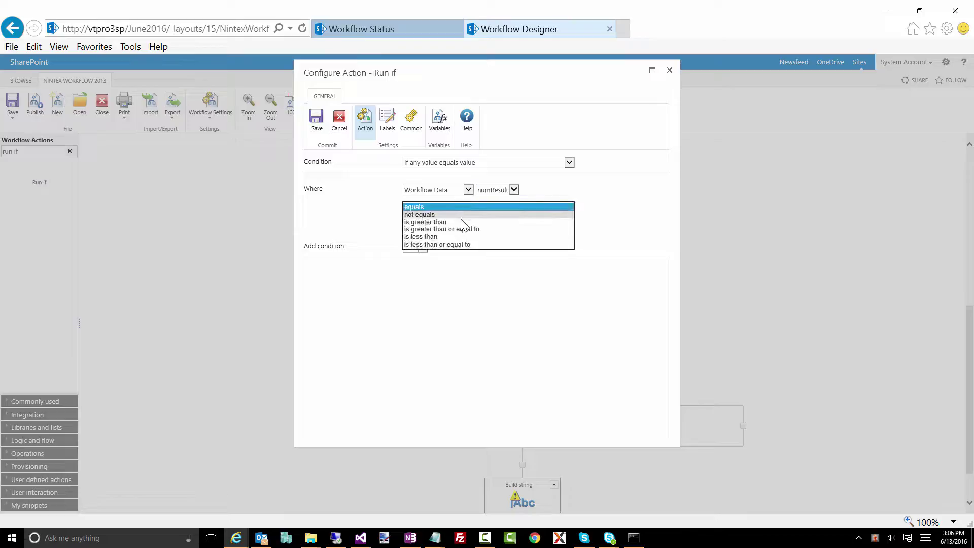
left_click(463, 231)
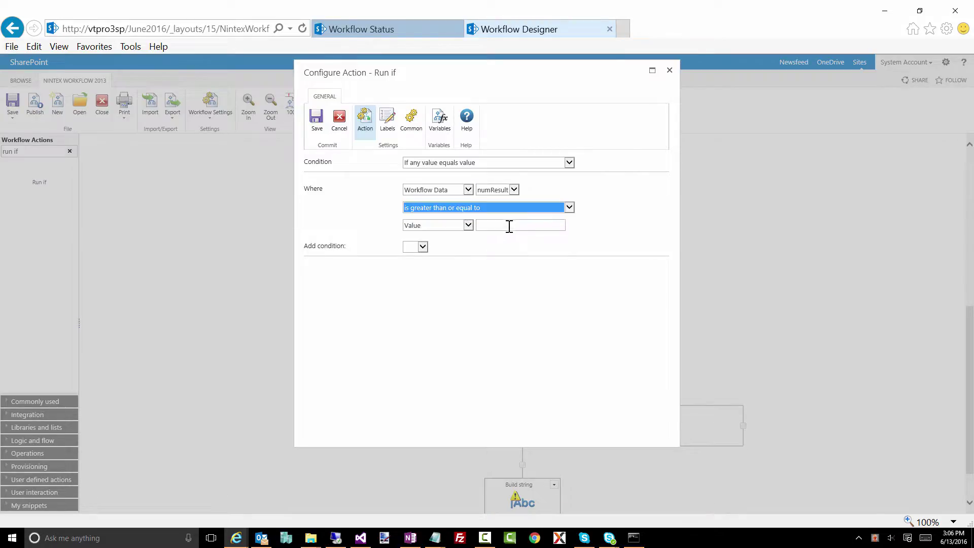
left_click(509, 224)
type("50000")
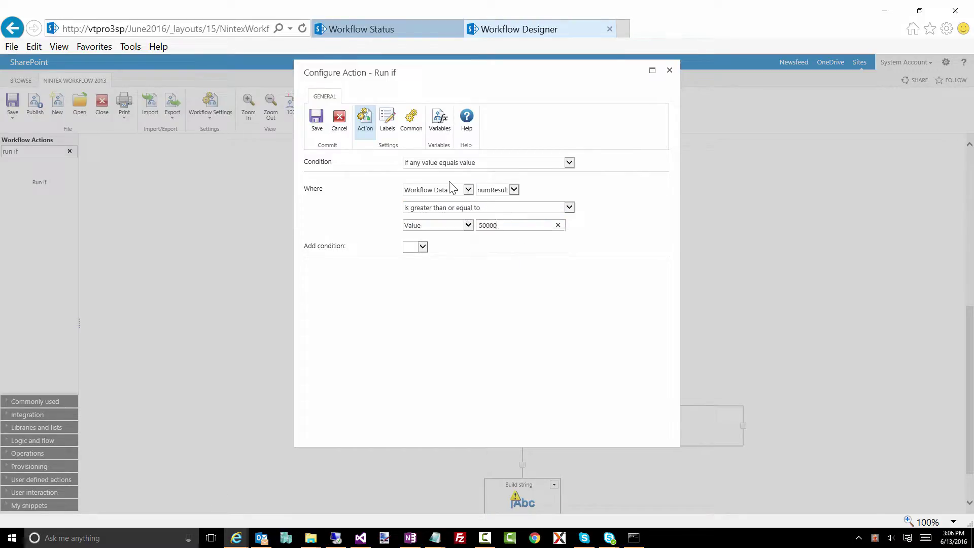
left_click(315, 121)
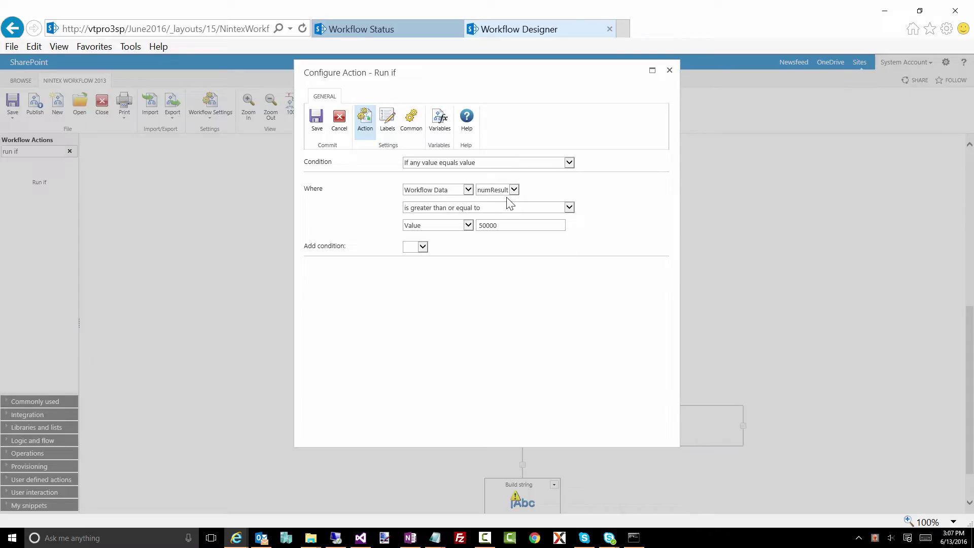
left_click(491, 193)
left_click(546, 197)
left_click(666, 76)
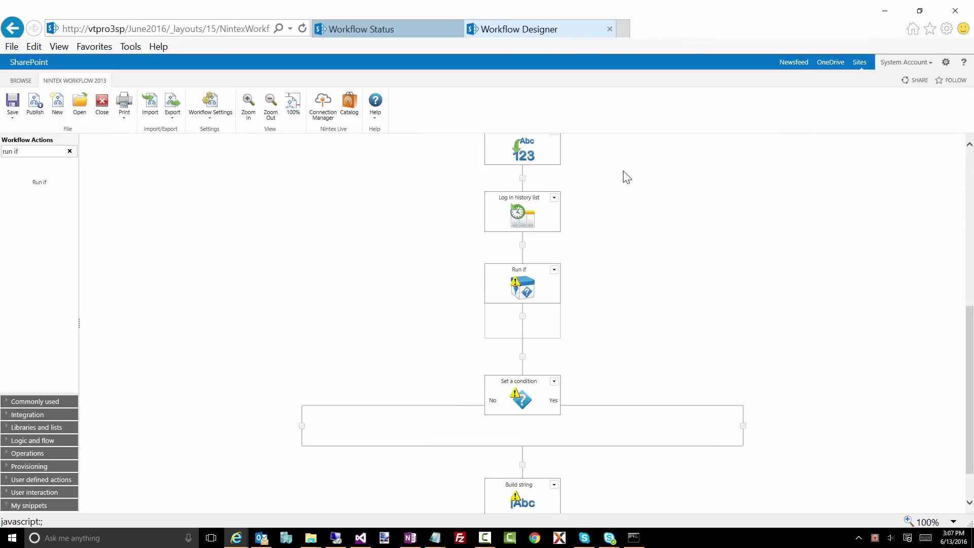